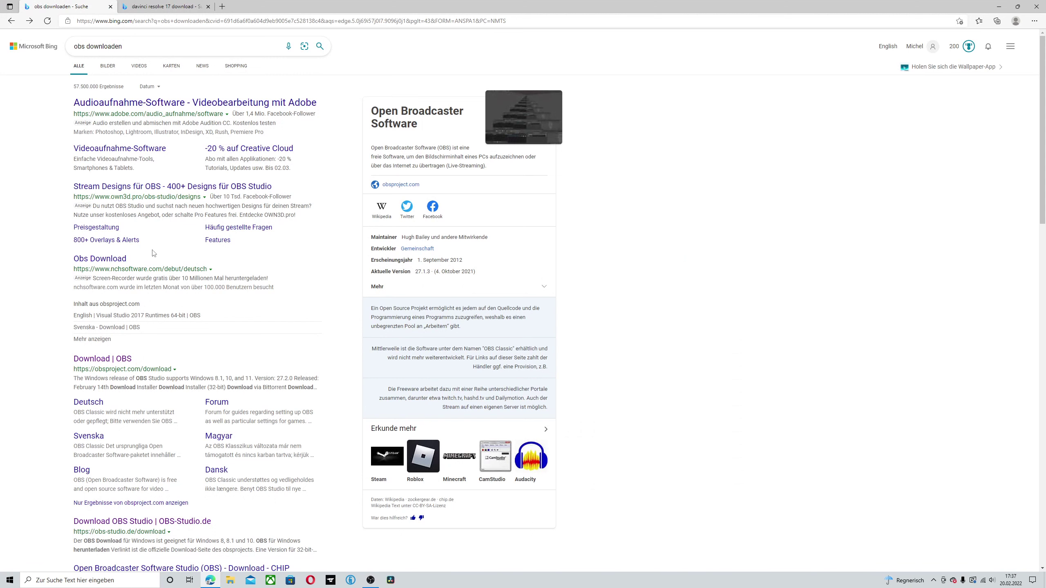
- Open the OBS-Studio.de download page from the search results, examine its operating system options, and return to the results
{"action": "scroll", "coordinate": [162, 233], "scroll_direction": "down", "scroll_amount": 2}
{"action": "scroll", "coordinate": [161, 233], "scroll_direction": "down", "scroll_amount": 6}
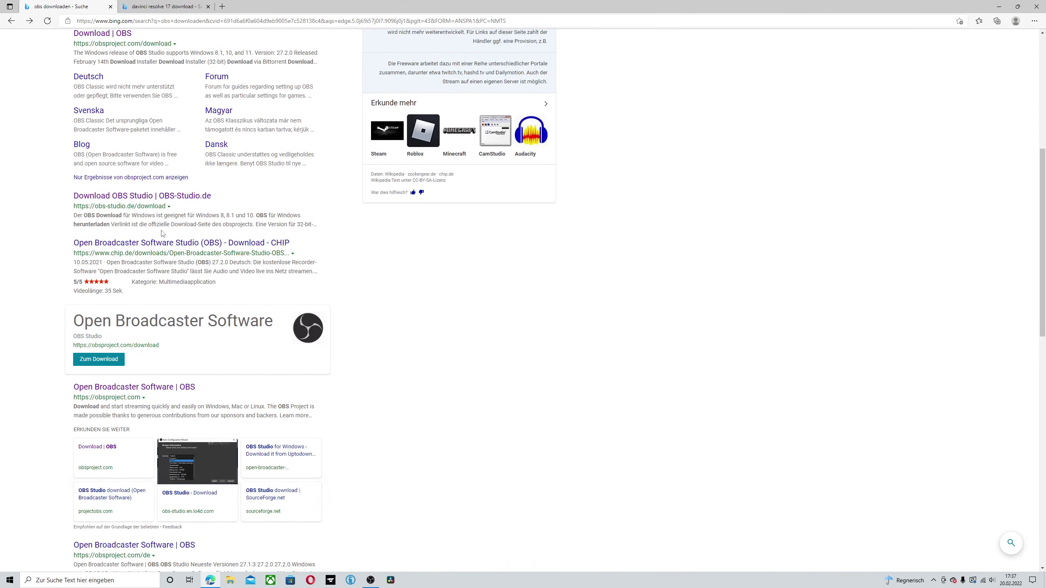
{"action": "left_click", "coordinate": [167, 205]}
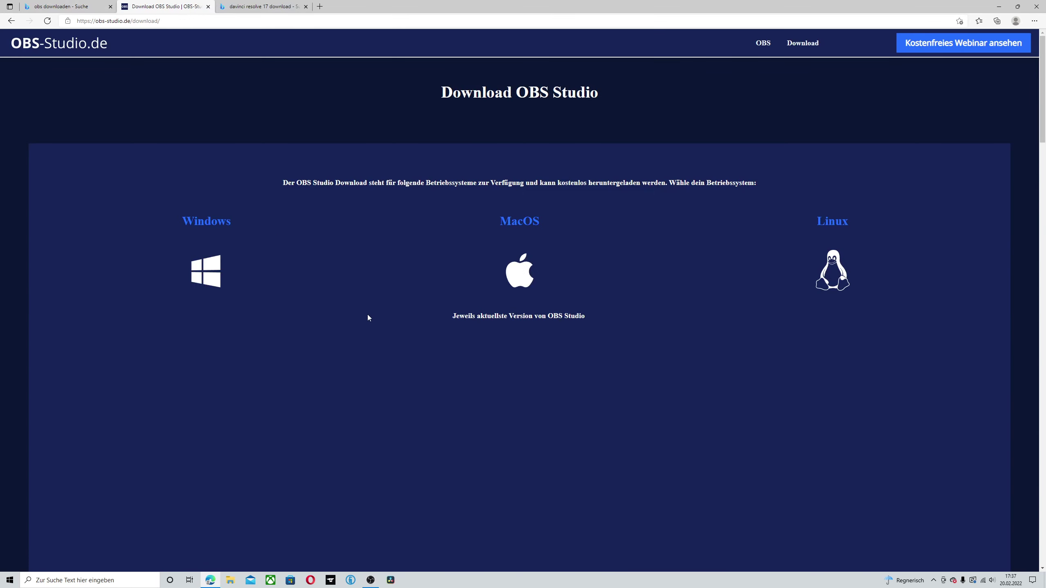
{"action": "scroll", "coordinate": [393, 343], "scroll_direction": "down", "scroll_amount": 2}
{"action": "scroll", "coordinate": [412, 280], "scroll_direction": "up", "scroll_amount": 2}
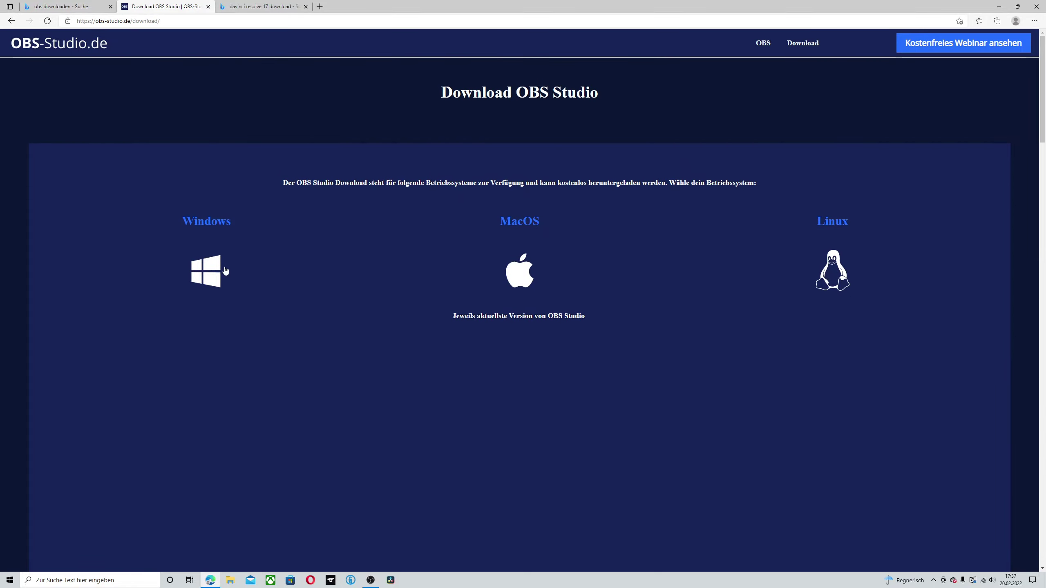
{"action": "scroll", "coordinate": [578, 345], "scroll_direction": "down", "scroll_amount": 8}
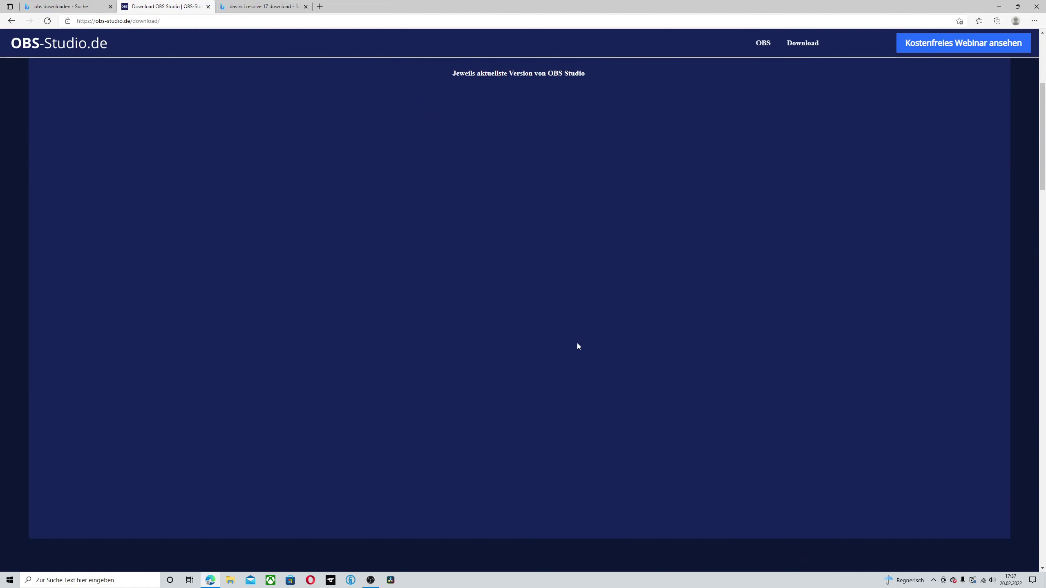
{"action": "scroll", "coordinate": [576, 346], "scroll_direction": "up", "scroll_amount": 5}
{"action": "scroll", "coordinate": [576, 344], "scroll_direction": "up", "scroll_amount": 4}
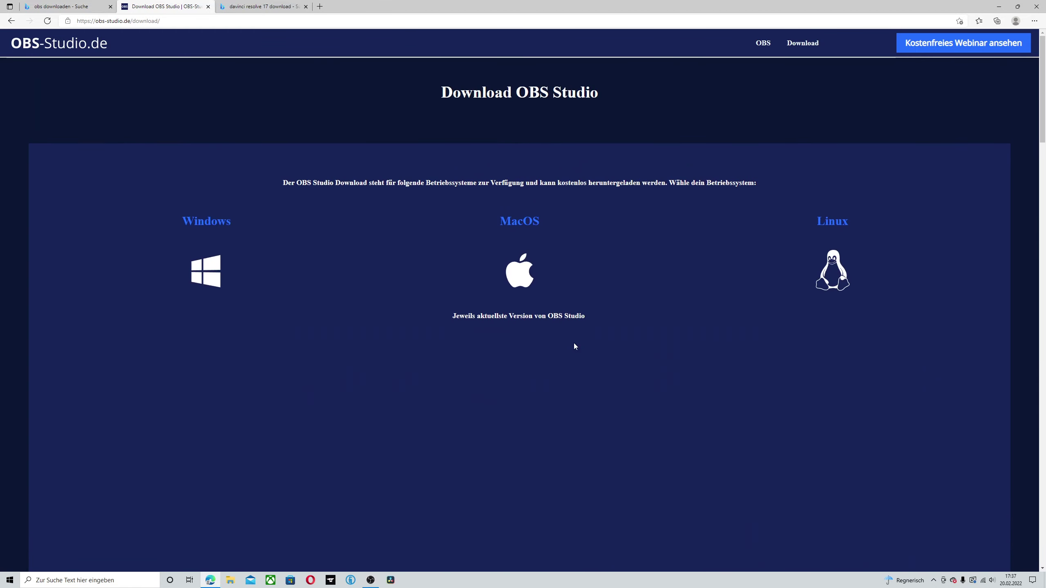
{"action": "left_click", "coordinate": [12, 21]}
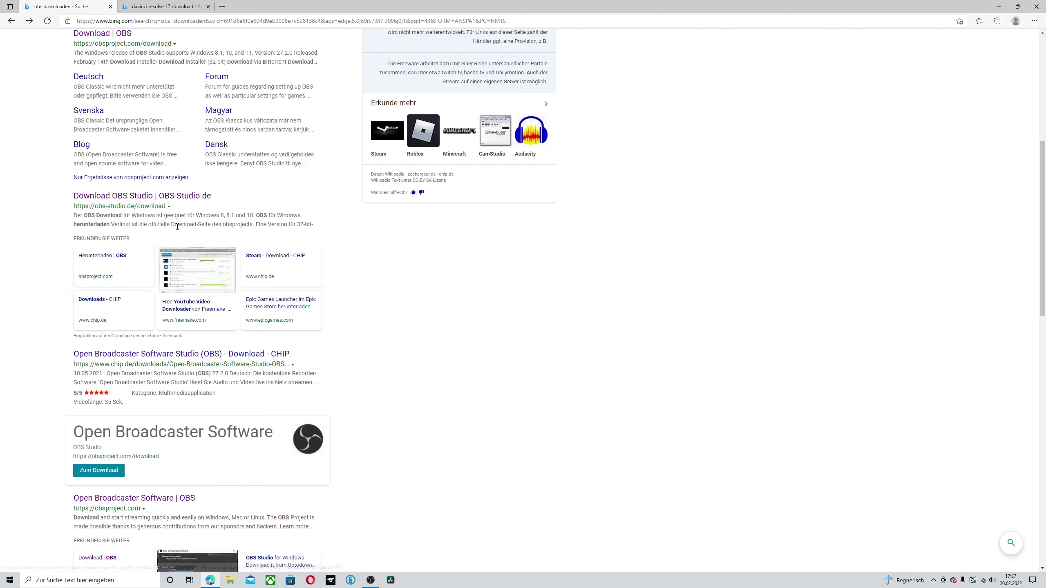
- Open CHIP's Open Broadcaster Software Studio download page, accept all cookies, and return to the search results after viewing it
{"action": "left_click", "coordinate": [192, 355]}
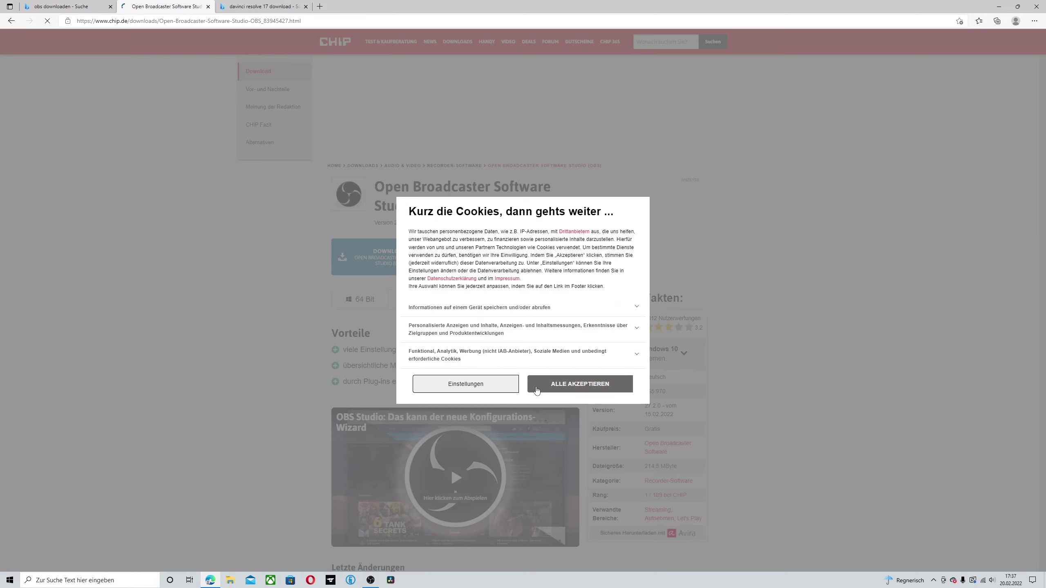
{"action": "left_click", "coordinate": [538, 389]}
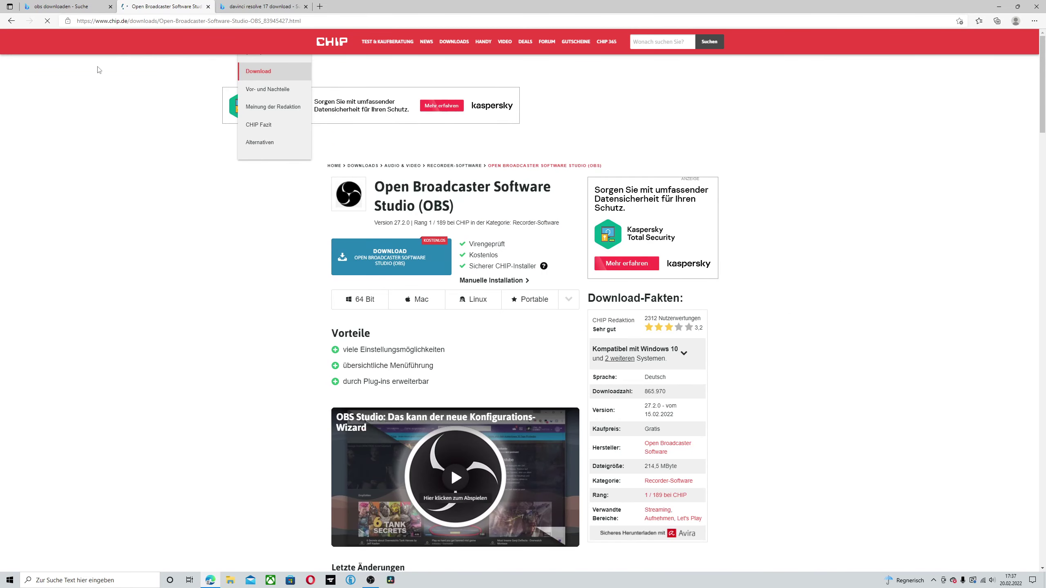
{"action": "left_click", "coordinate": [208, 6]}
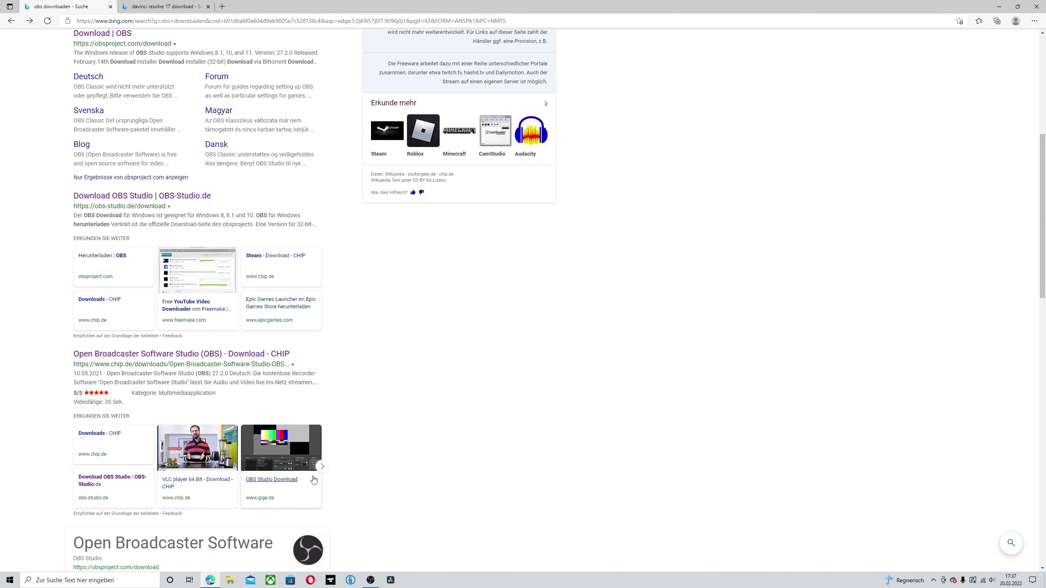
{"action": "scroll", "coordinate": [398, 353], "scroll_direction": "up", "scroll_amount": 8}
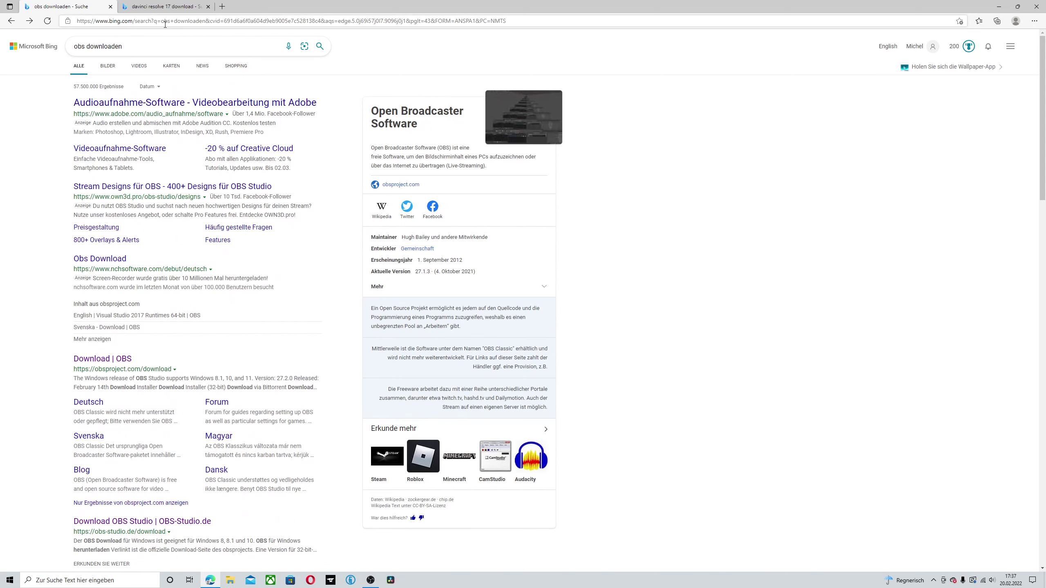
- From the DaVinci Resolve 17 search results, open the Softonic page, choose the free PC download, and close the page
{"action": "left_click", "coordinate": [163, 6]}
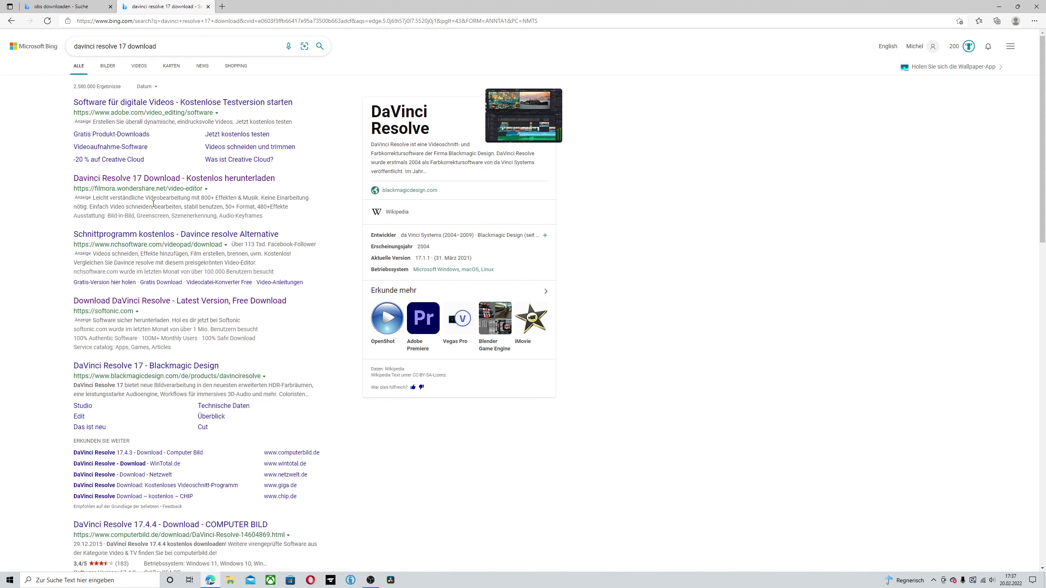
{"action": "scroll", "coordinate": [184, 271], "scroll_direction": "down", "scroll_amount": 2}
{"action": "scroll", "coordinate": [187, 268], "scroll_direction": "up", "scroll_amount": 2}
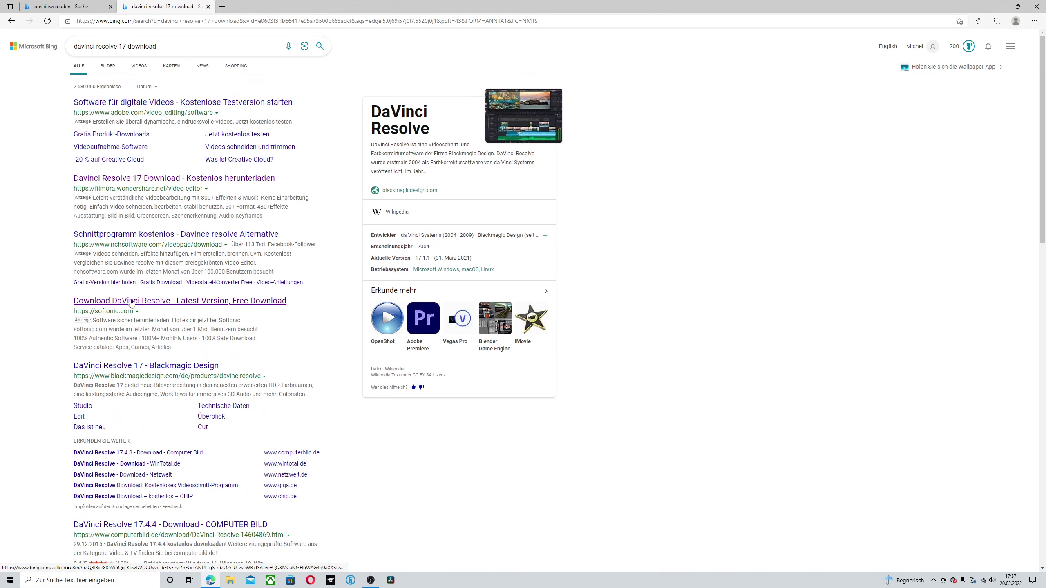
{"action": "left_click", "coordinate": [206, 305]}
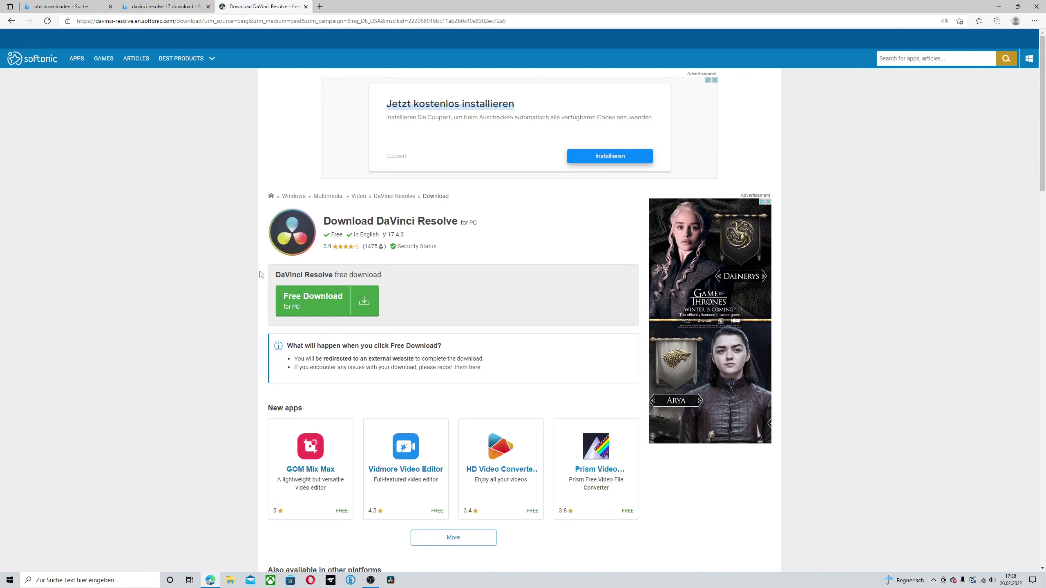
{"action": "left_click", "coordinate": [319, 296]}
{"action": "left_click", "coordinate": [305, 7]}
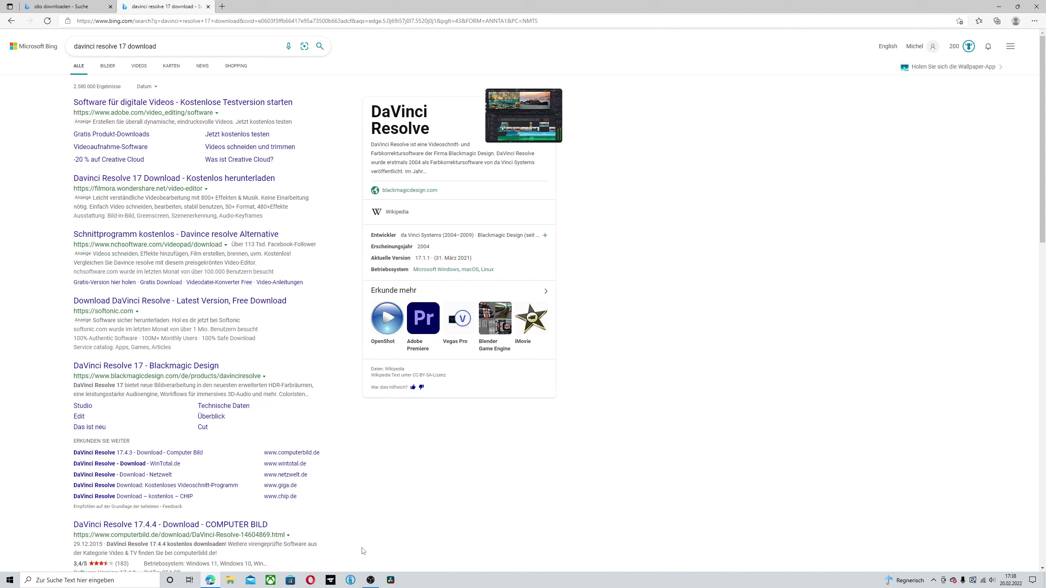
- Switch to OBS Studio and adjust its docks, narrowing Quellen and trying Audio-Mixer between Statistiken and Szenenübergänge before moving it back
{"action": "left_click", "coordinate": [371, 581]}
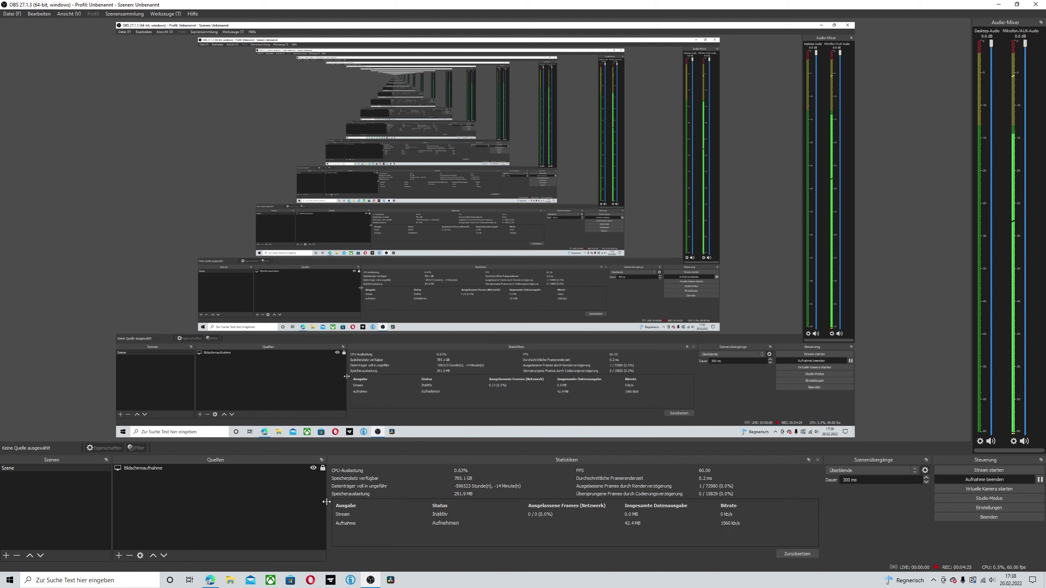
{"action": "left_click_drag", "start_coordinate": [328, 502], "coordinate": [249, 509]}
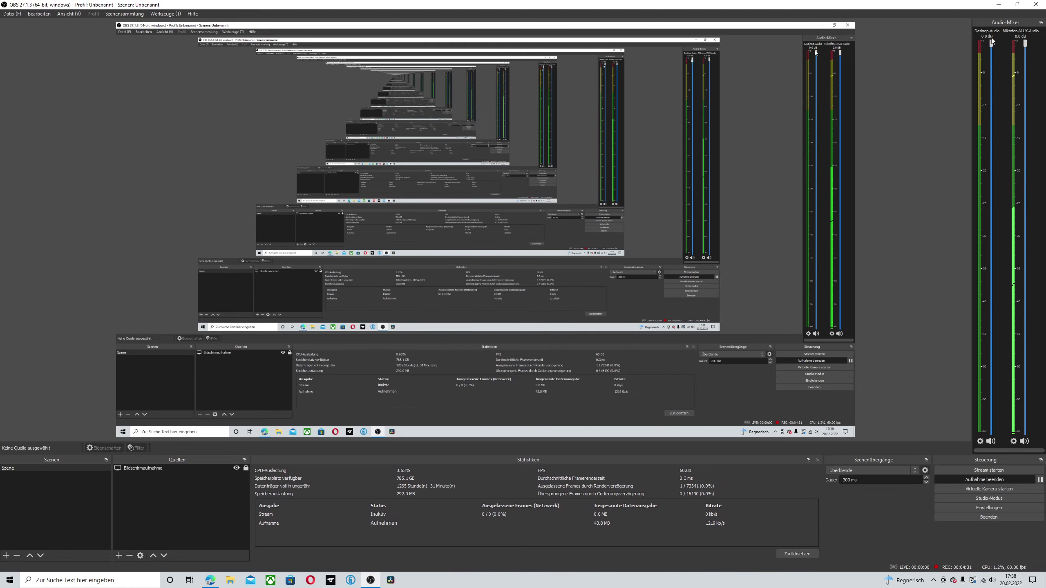
{"action": "left_click_drag", "start_coordinate": [1006, 25], "coordinate": [801, 489]}
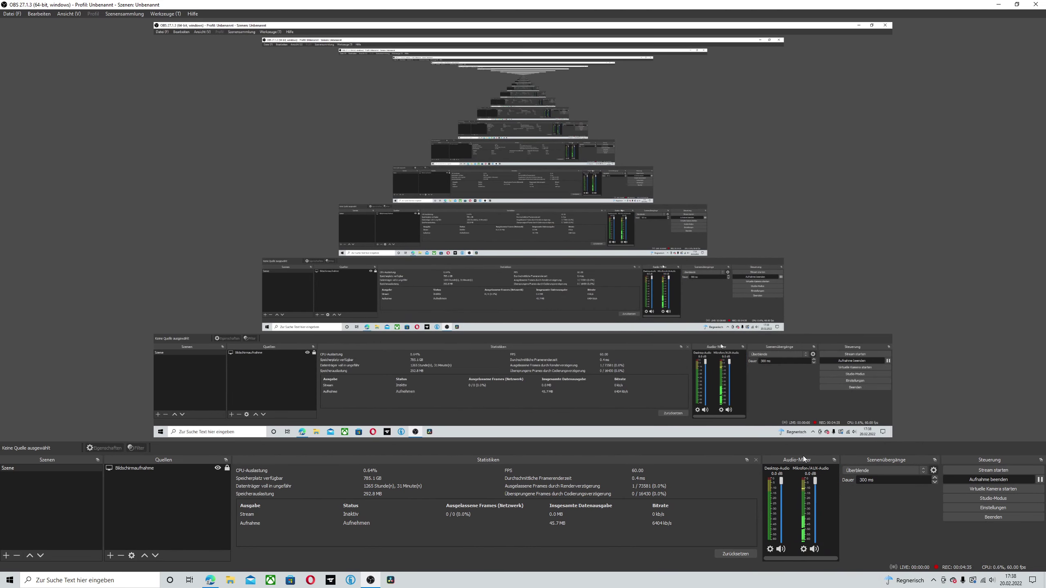
{"action": "left_click_drag", "start_coordinate": [814, 458], "coordinate": [1037, 16]}
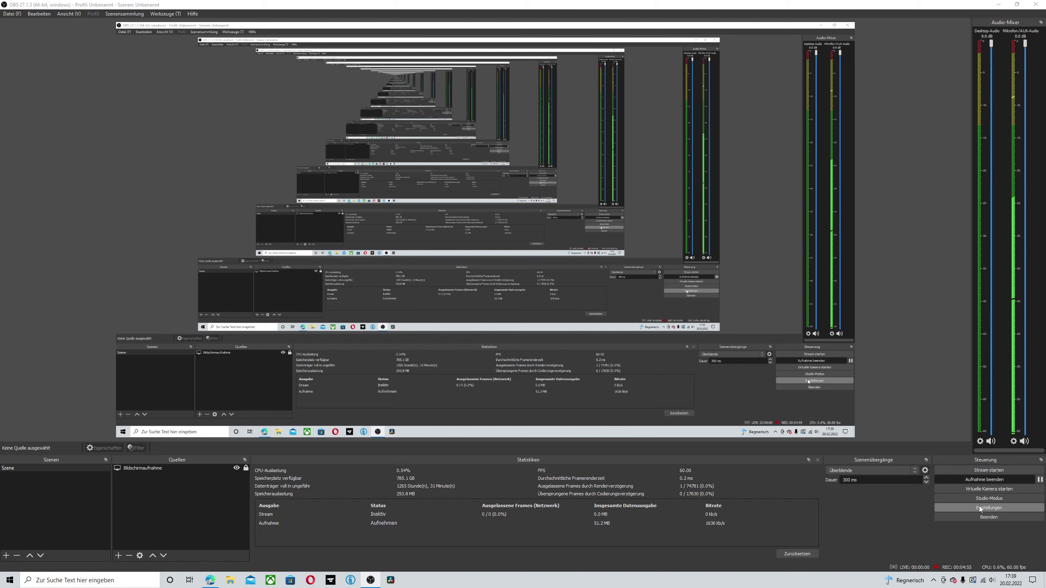
- Examine the Allgemein, Stream and Ausgabe settings, and close the settings without saving changes
{"action": "left_click", "coordinate": [972, 509]}
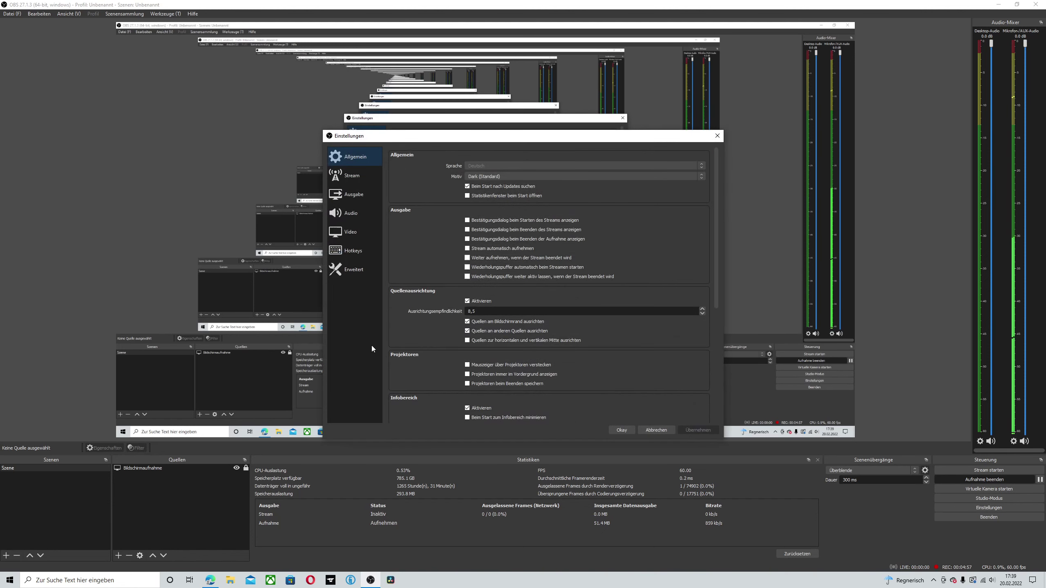
{"action": "scroll", "coordinate": [486, 264], "scroll_direction": "down", "scroll_amount": 13}
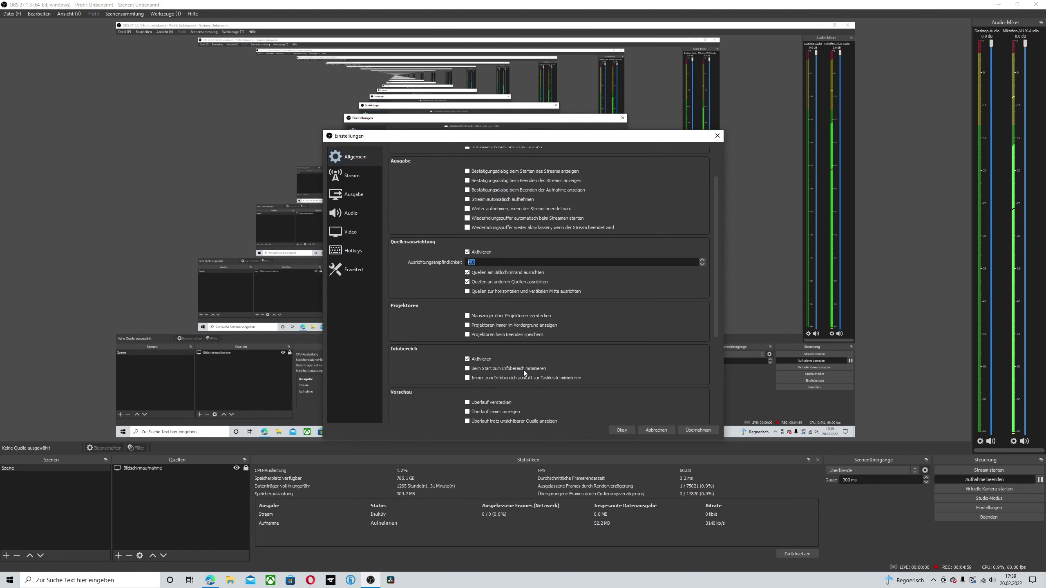
{"action": "scroll", "coordinate": [457, 363], "scroll_direction": "up", "scroll_amount": 2}
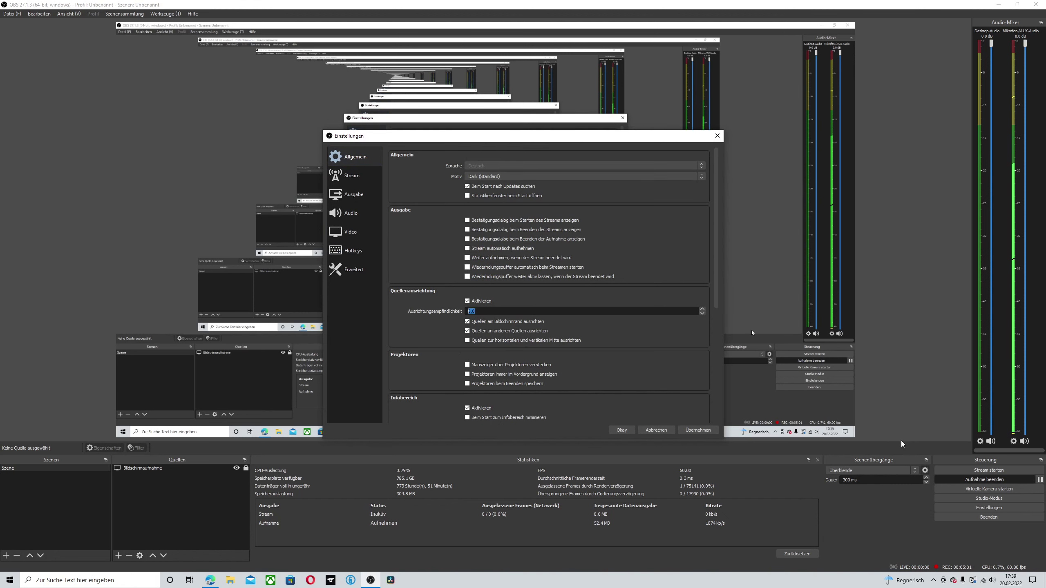
{"action": "left_click", "coordinate": [351, 176]}
{"action": "left_click", "coordinate": [353, 195]}
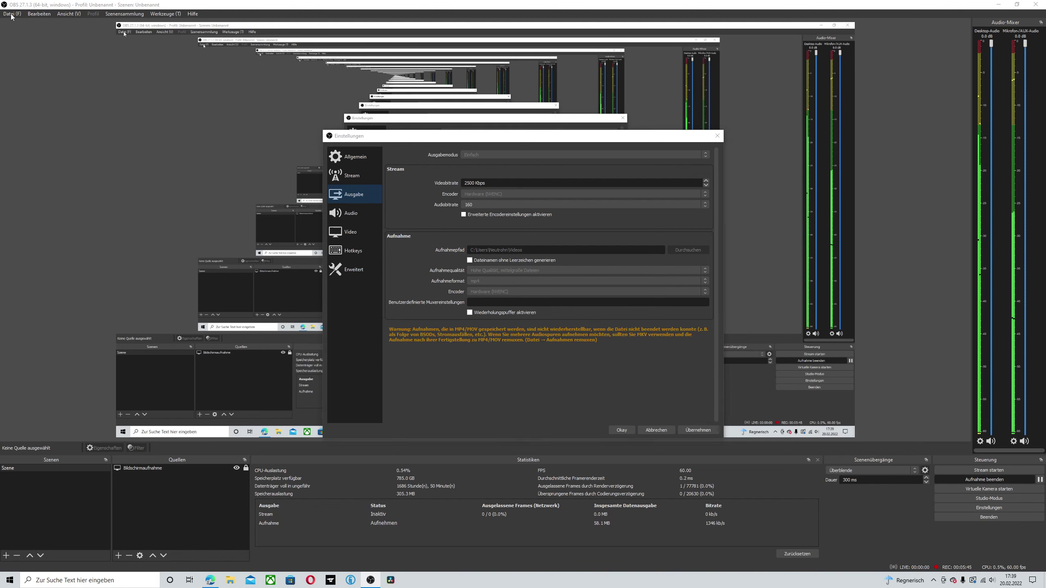
{"action": "left_click", "coordinate": [717, 136]}
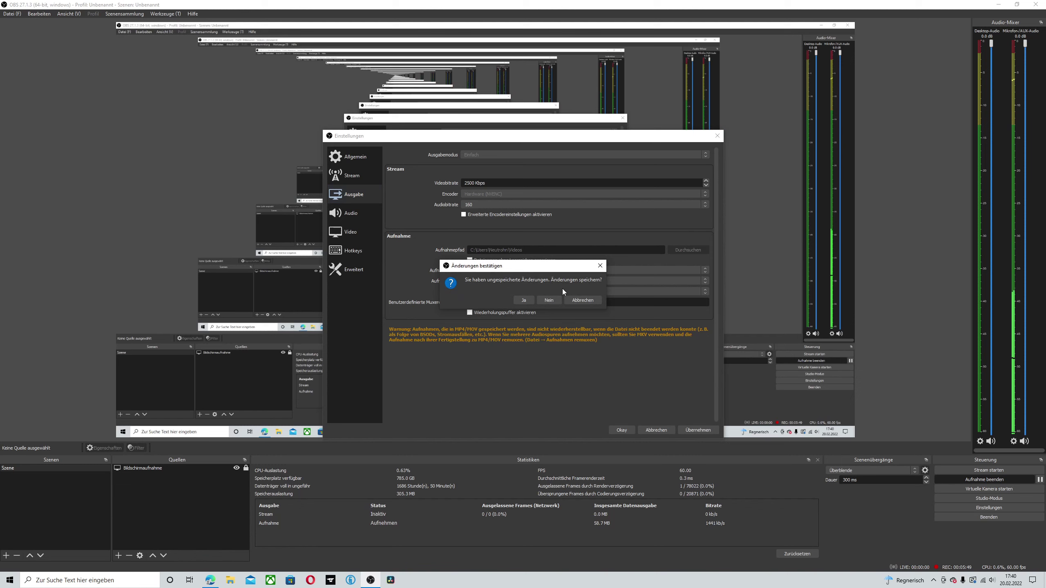
{"action": "left_click", "coordinate": [549, 300]}
- Open the Aufnahmen remuxen dialog to view the options for converting recordings
{"action": "left_click", "coordinate": [16, 15]}
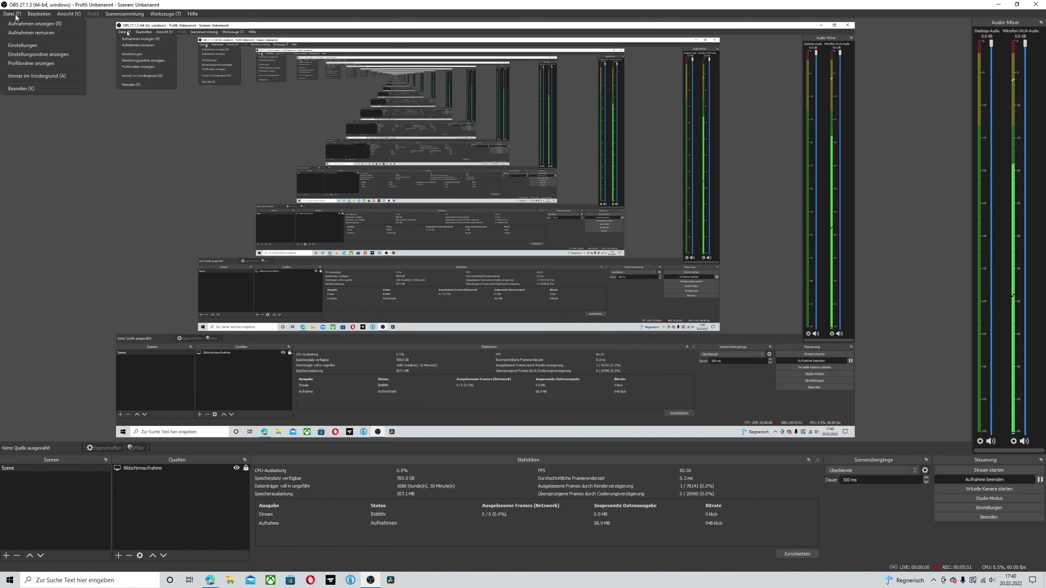
{"action": "left_click", "coordinate": [49, 33]}
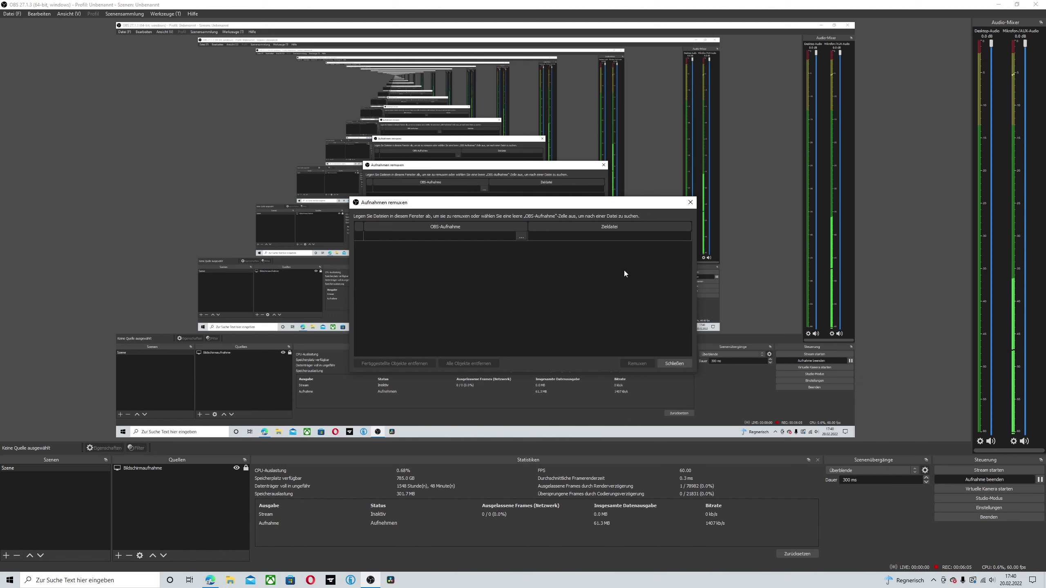
- Reopen the settings, examine the Audio, Video, Hotkeys and Erweitert sections, and close the dialog
{"action": "left_click", "coordinate": [988, 507]}
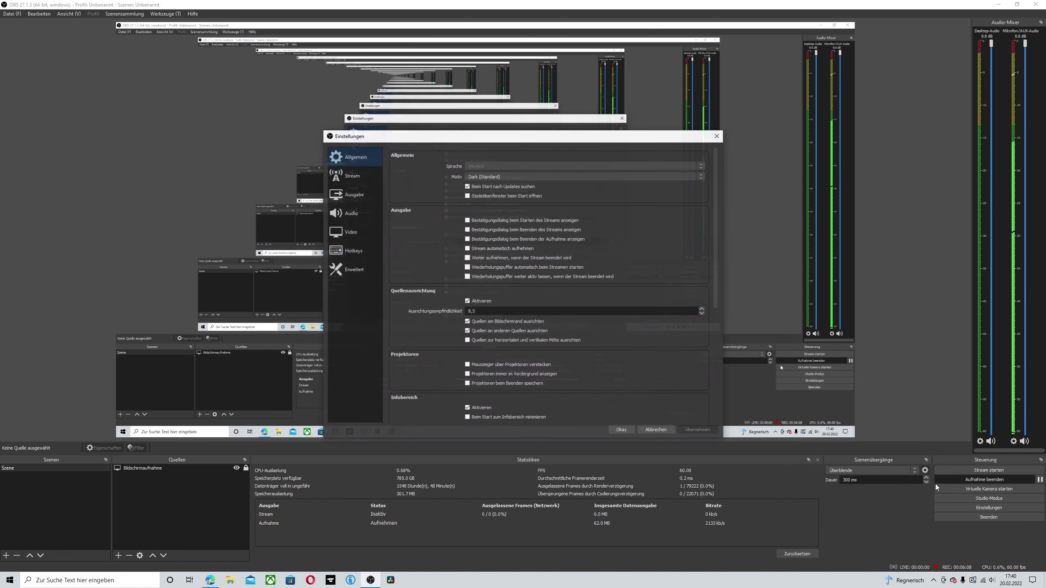
{"action": "left_click", "coordinate": [356, 214]}
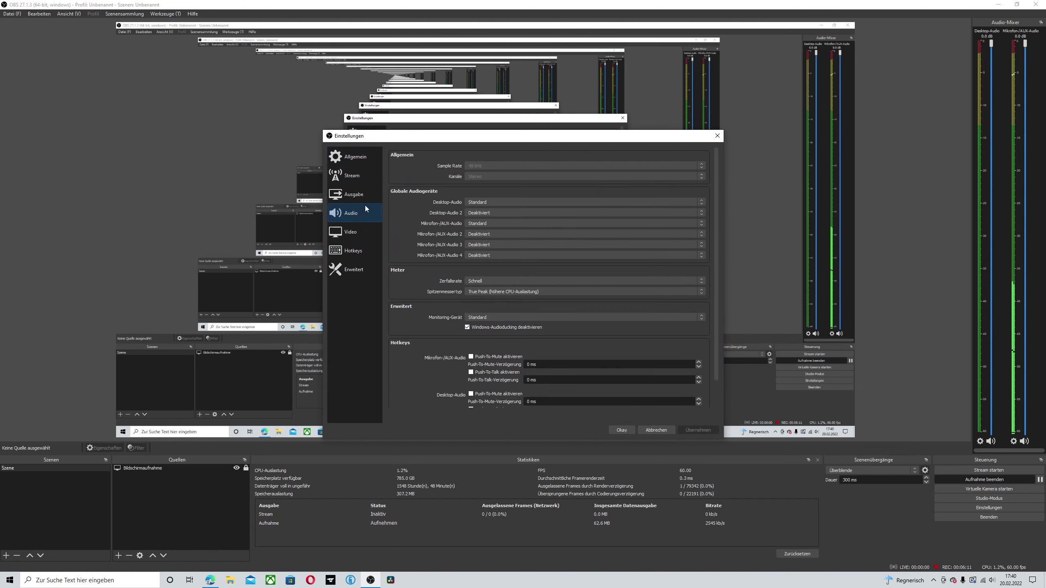
{"action": "scroll", "coordinate": [531, 271], "scroll_direction": "down", "scroll_amount": 1}
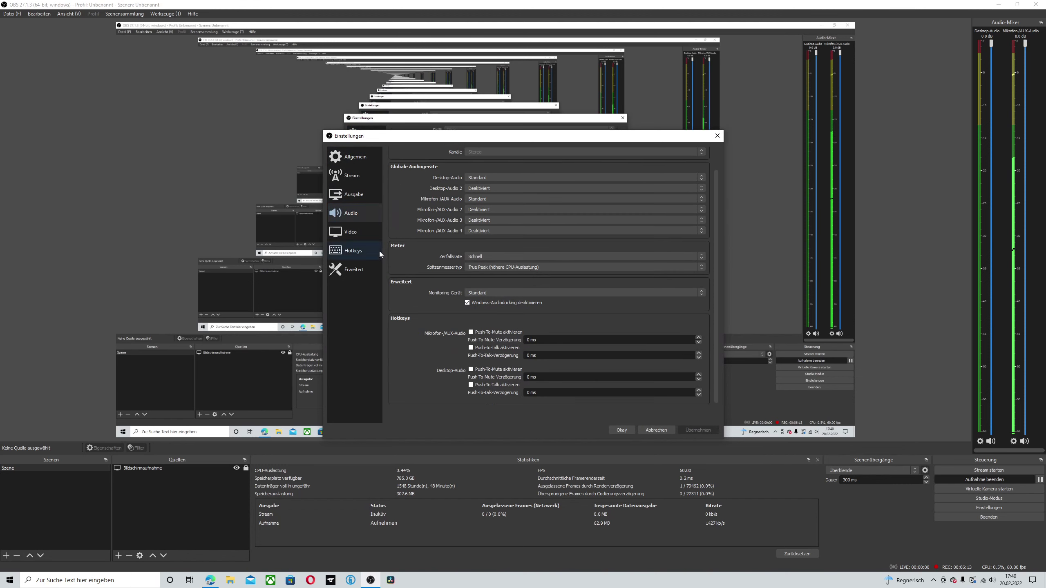
{"action": "left_click", "coordinate": [377, 231]}
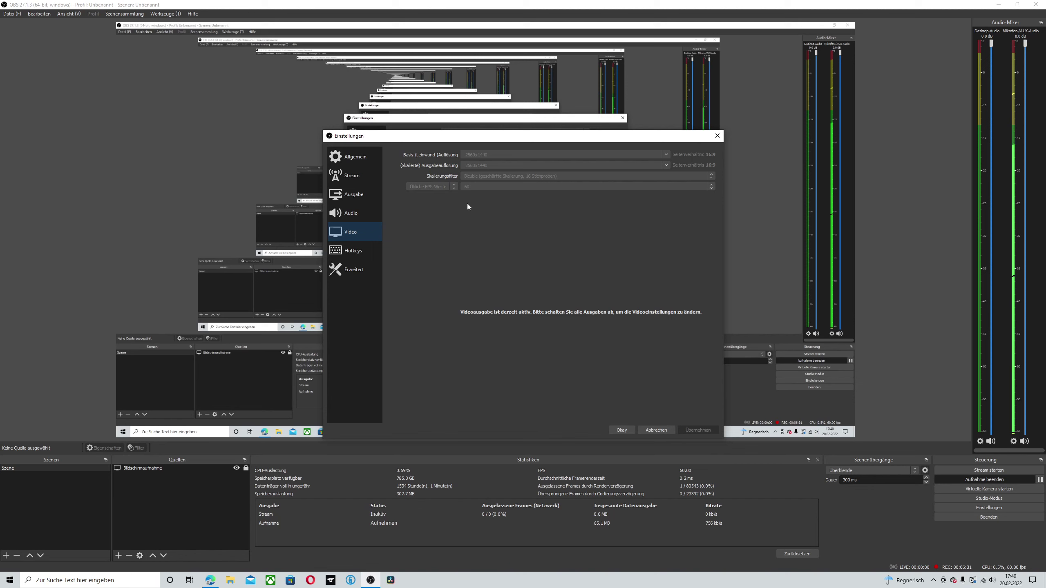
{"action": "left_click", "coordinate": [352, 250]}
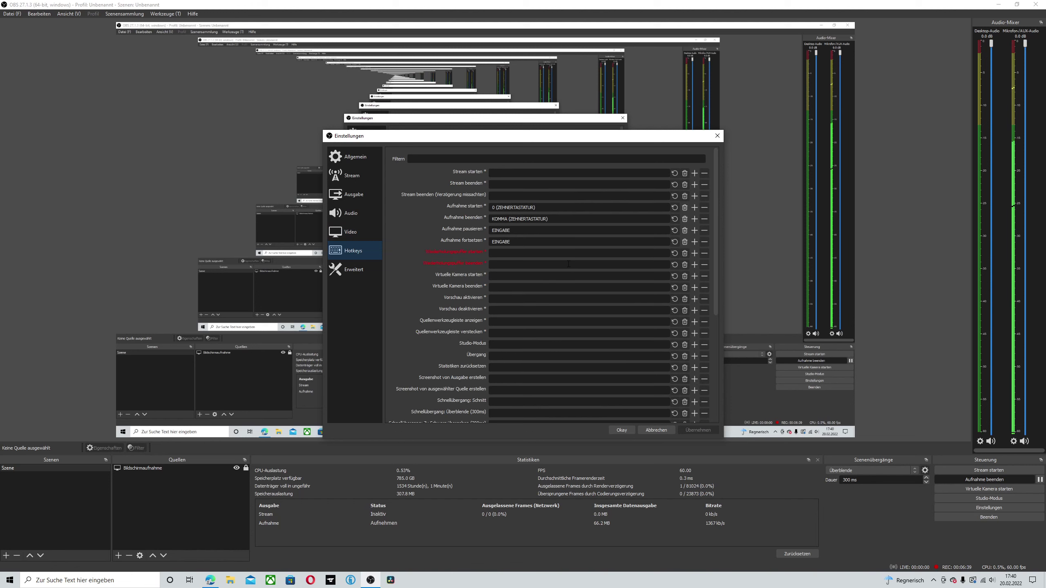
{"action": "scroll", "coordinate": [544, 304], "scroll_direction": "down", "scroll_amount": 4}
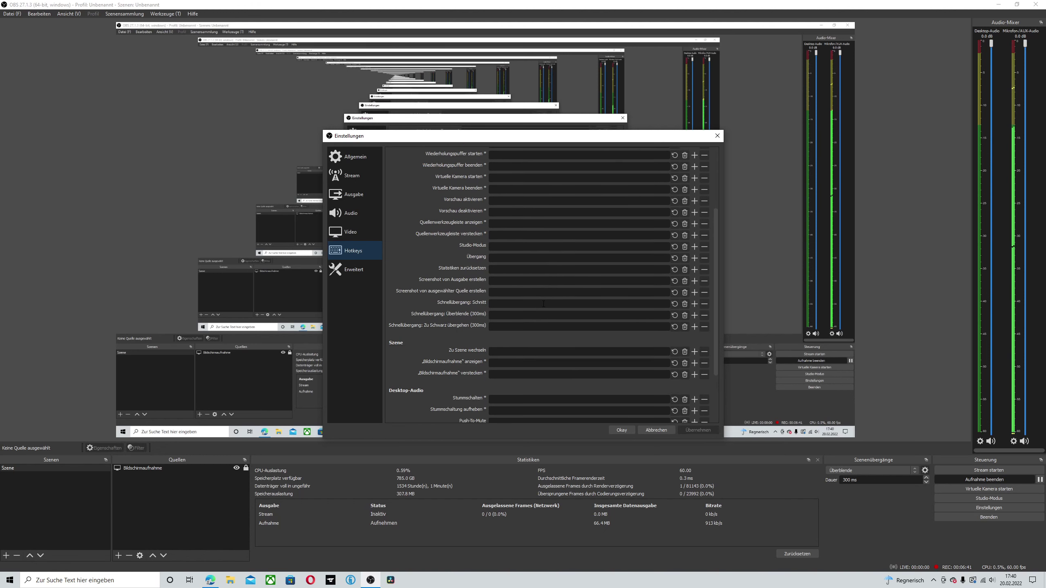
{"action": "scroll", "coordinate": [543, 304], "scroll_direction": "up", "scroll_amount": 4}
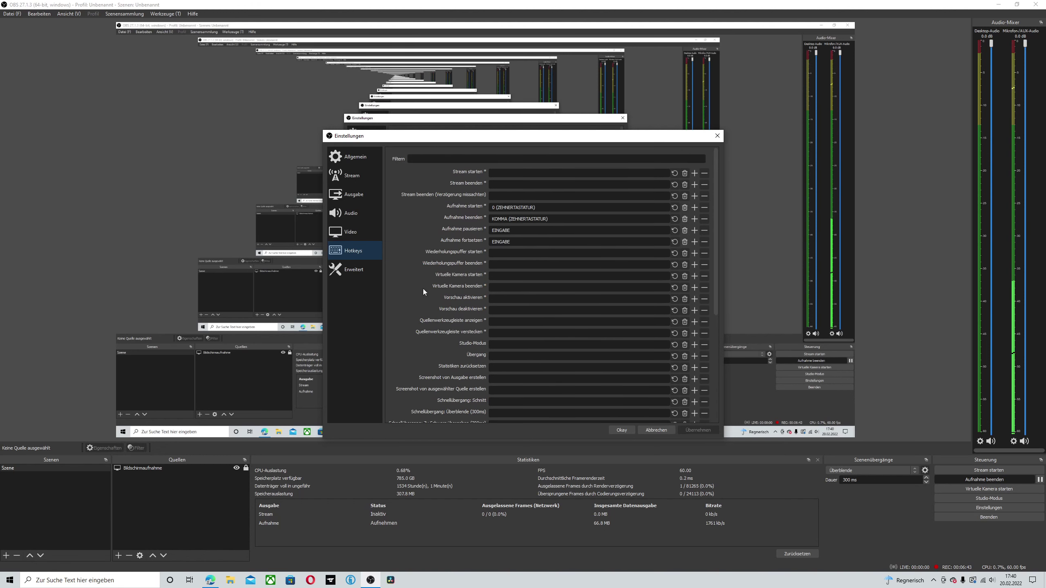
{"action": "left_click", "coordinate": [354, 270]}
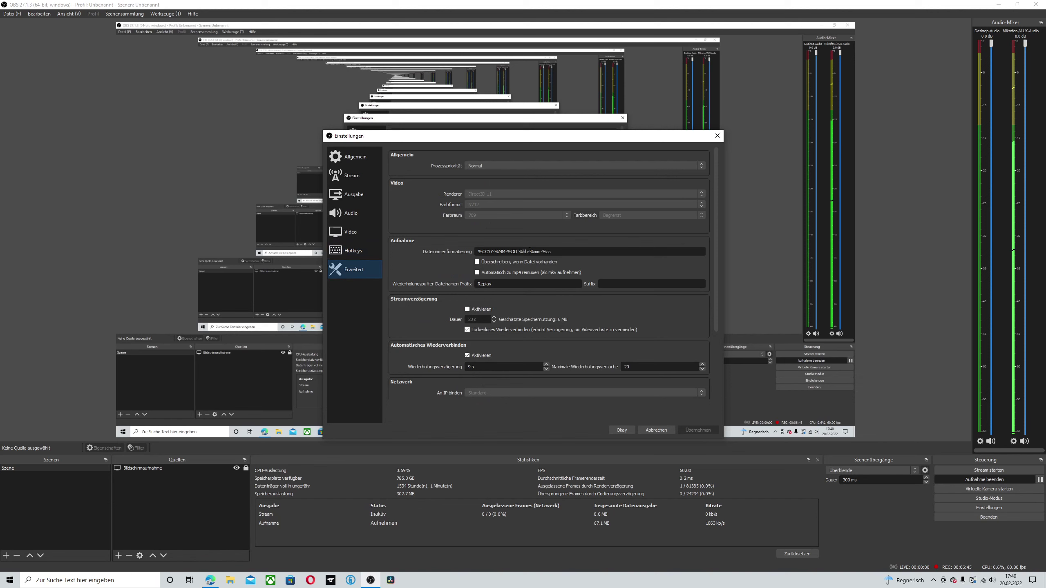
{"action": "scroll", "coordinate": [574, 295], "scroll_direction": "down", "scroll_amount": 2}
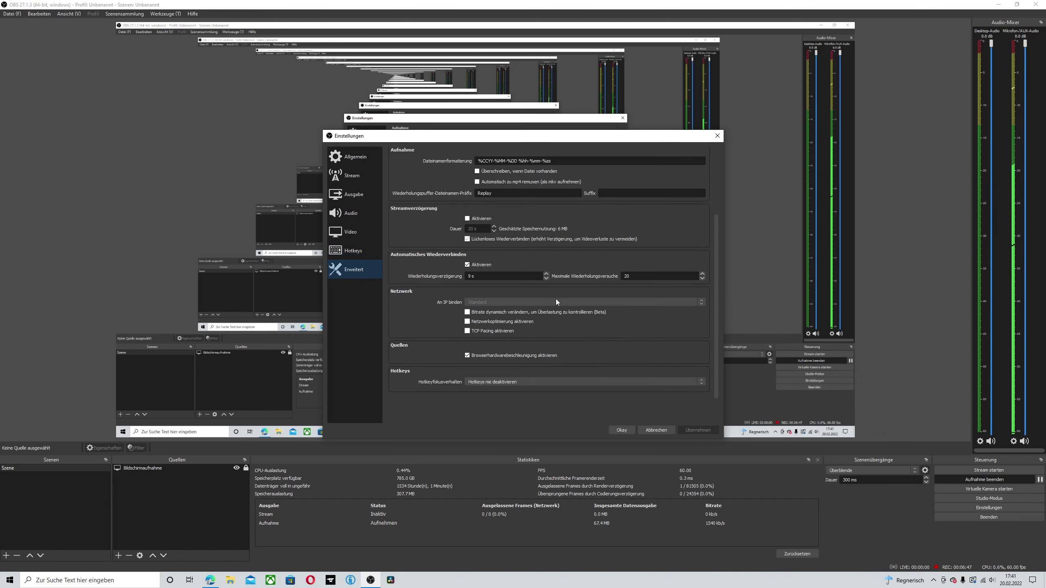
{"action": "left_click", "coordinate": [718, 136]}
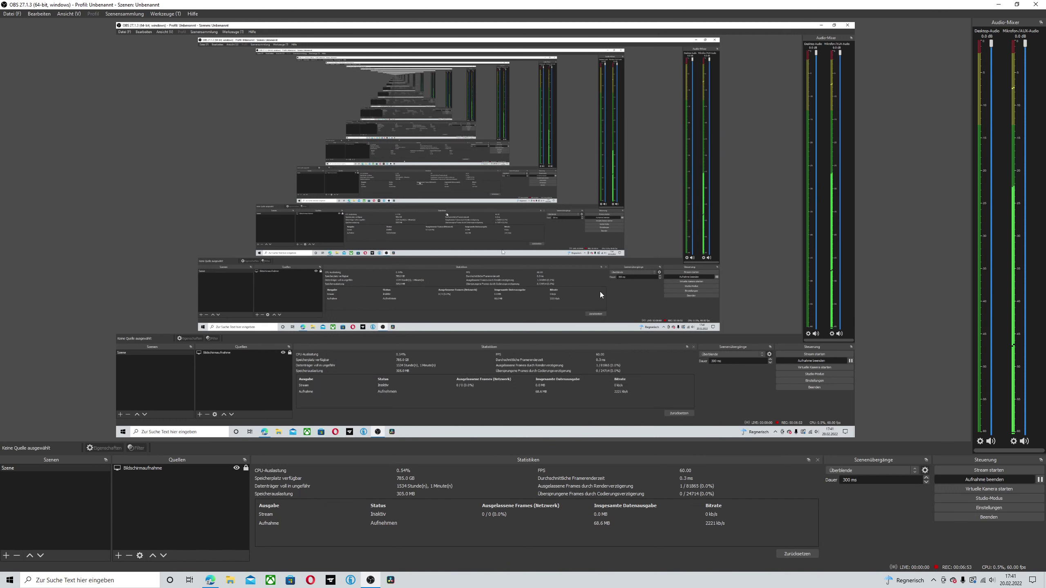
- Launch DaVinci Resolve 17 while keeping OBS Studio open, and minimize the OBS window
{"action": "left_click", "coordinate": [1031, 7]}
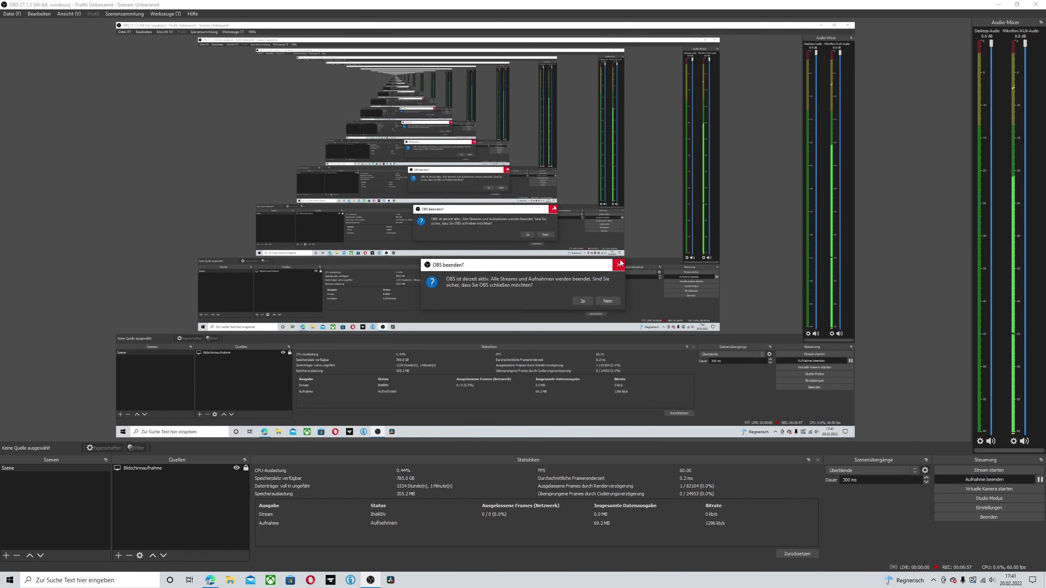
{"action": "left_click", "coordinate": [603, 302]}
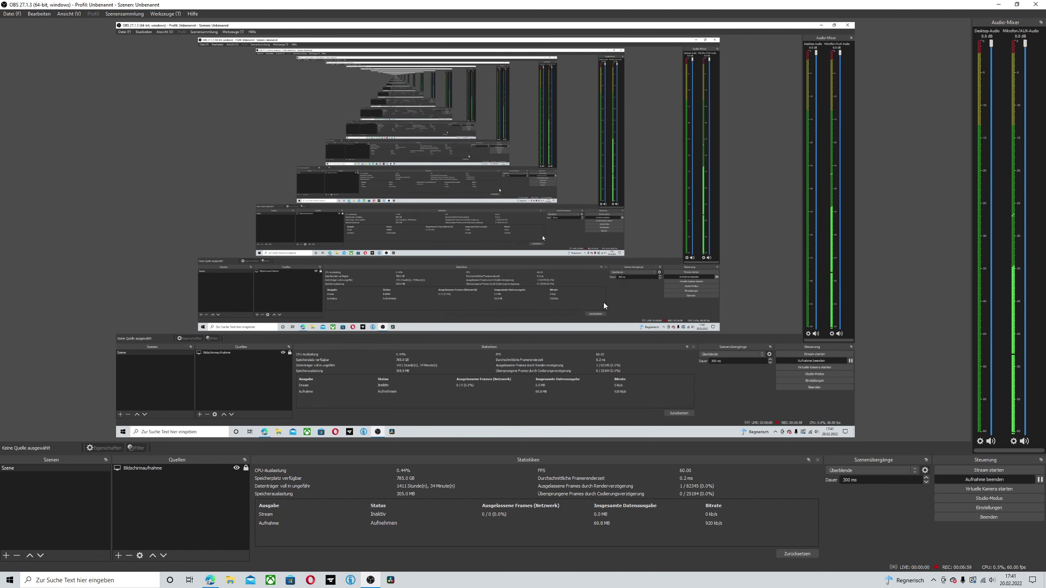
{"action": "left_click", "coordinate": [391, 579]}
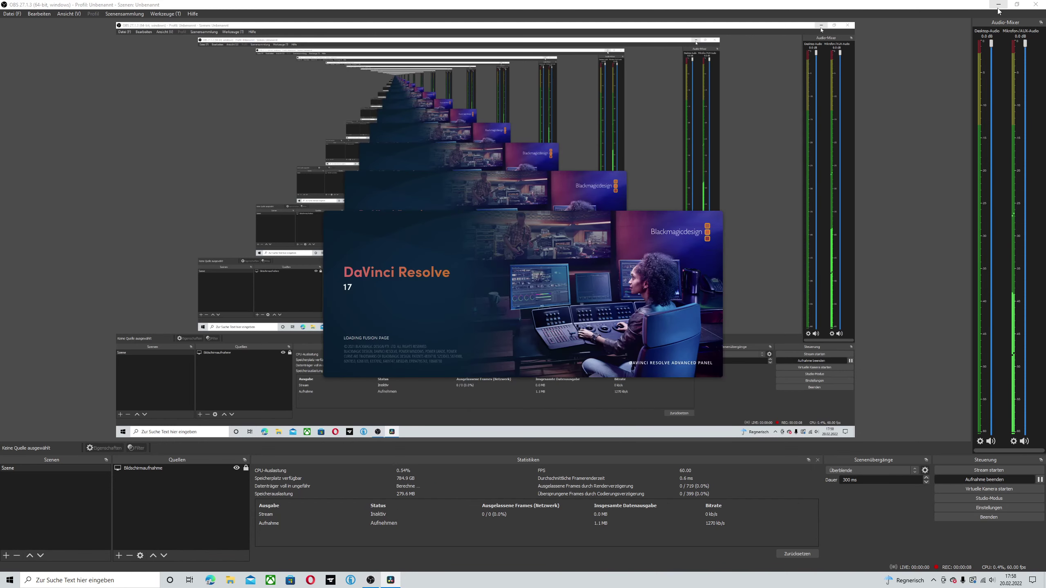
{"action": "left_click", "coordinate": [998, 8]}
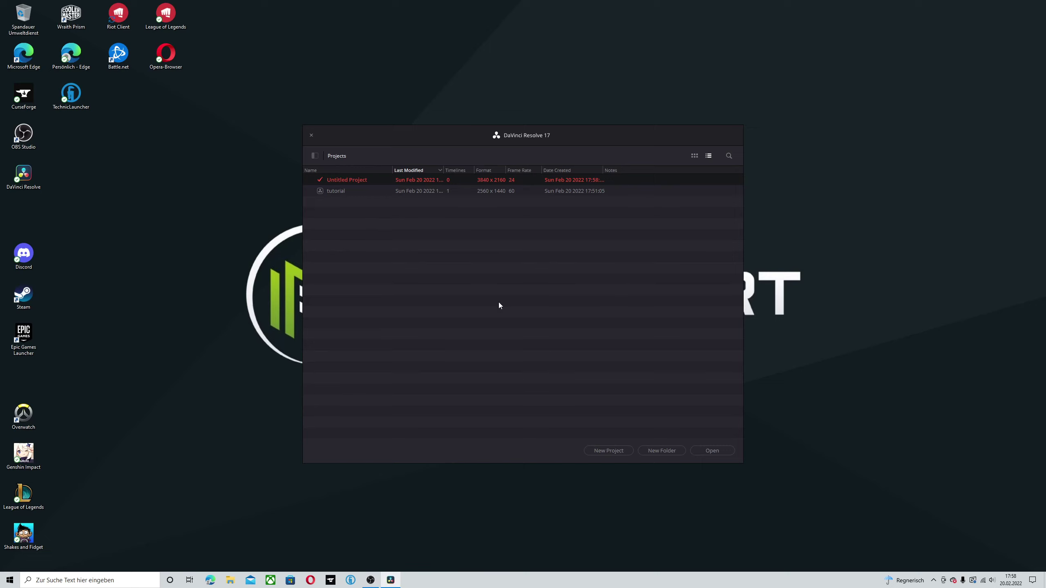
- Create a new project named "video" in the project manager
{"action": "left_click", "coordinate": [616, 451]}
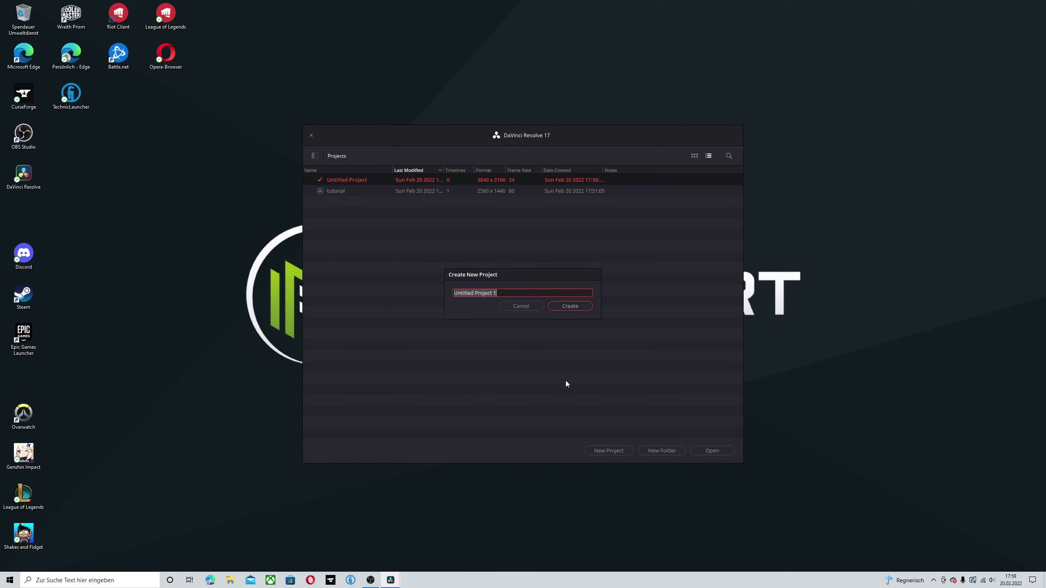
{"action": "key", "text": "BackSpace"}
{"action": "left_click", "coordinate": [562, 306]}
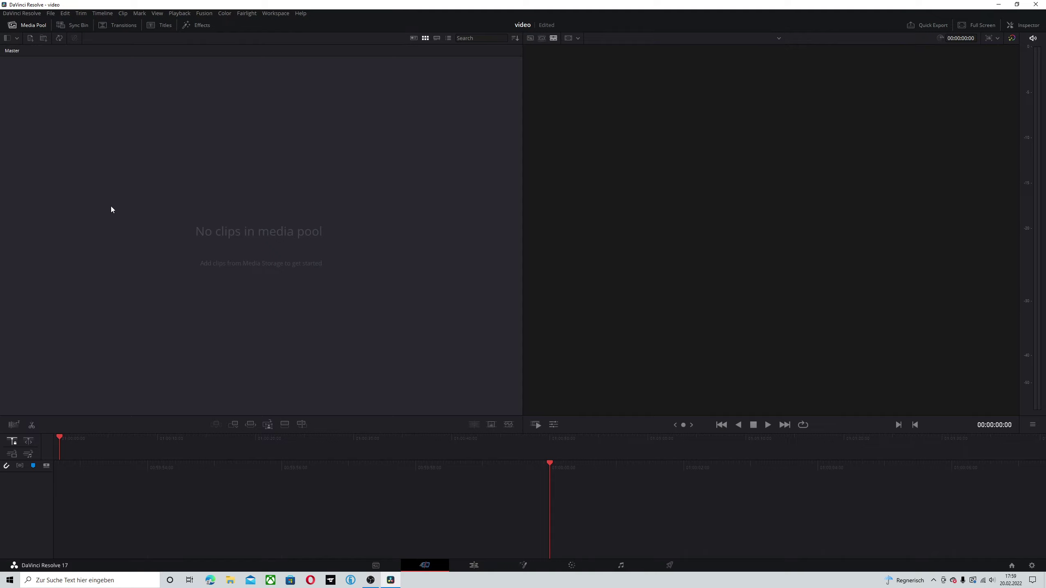
{"action": "right_click", "coordinate": [374, 243]}
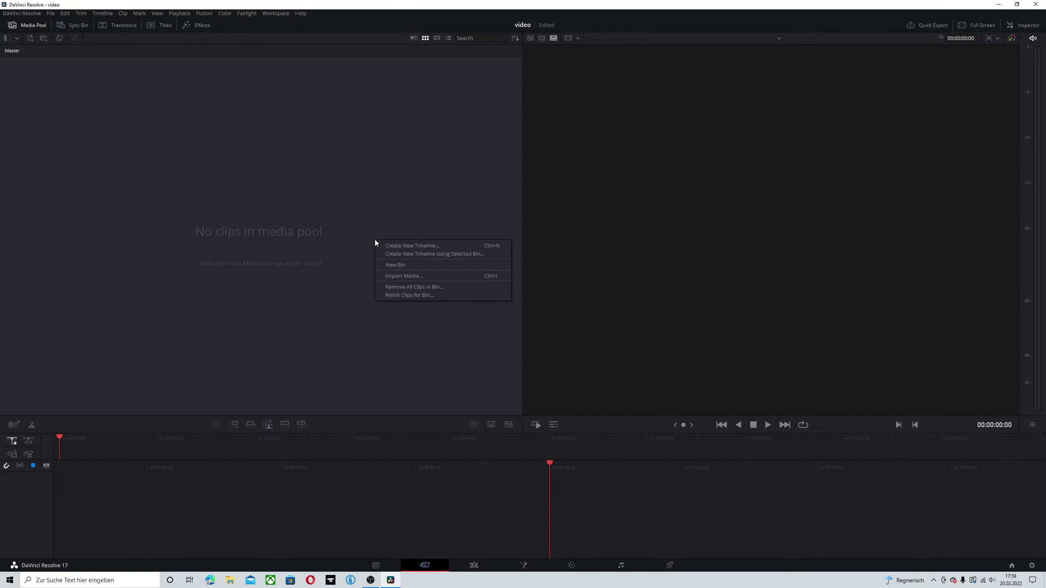
{"action": "left_click", "coordinate": [400, 277]}
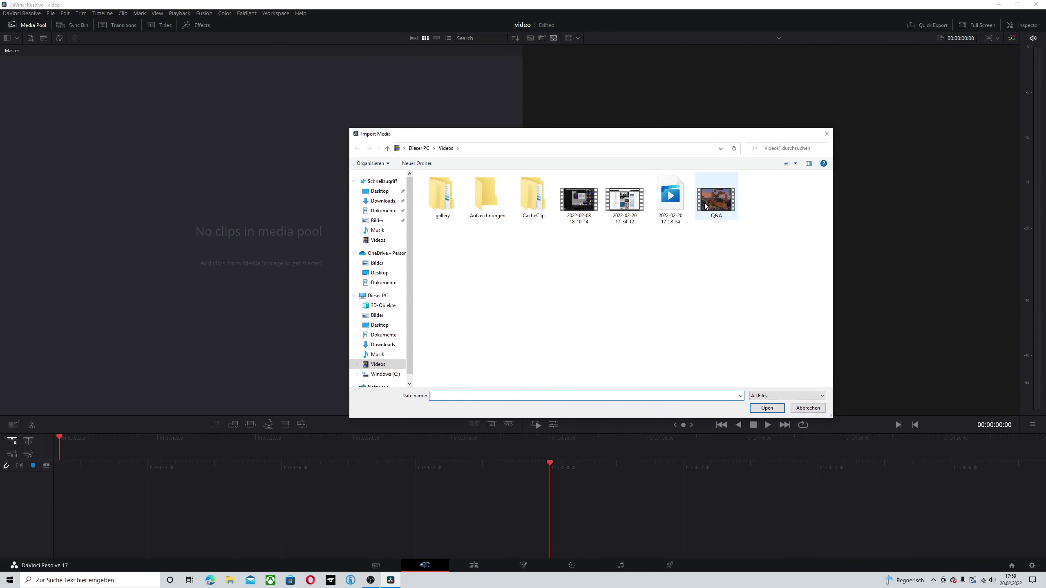
{"action": "double_click", "coordinate": [574, 212]}
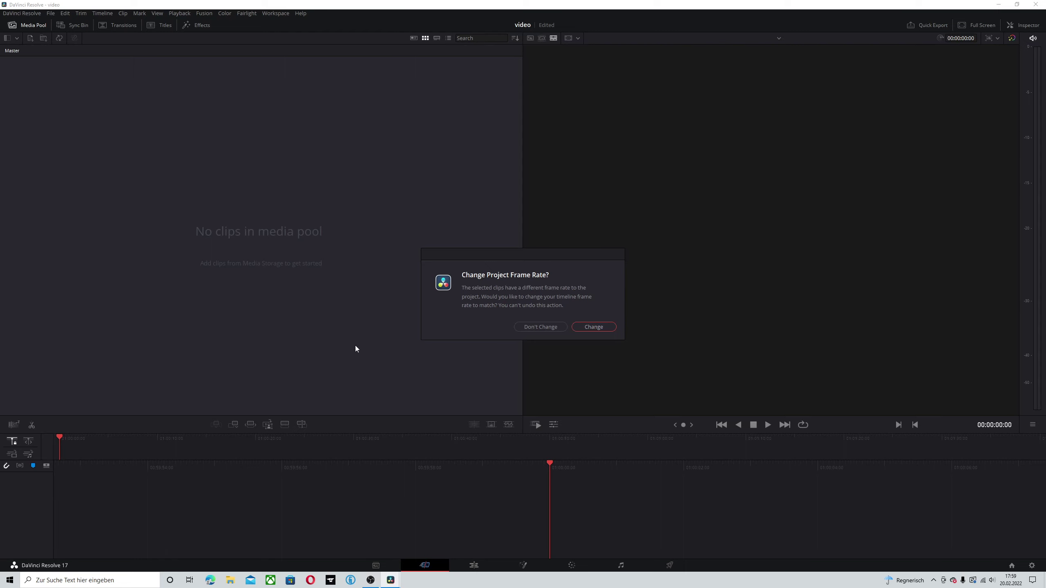
{"action": "left_click", "coordinate": [582, 329]}
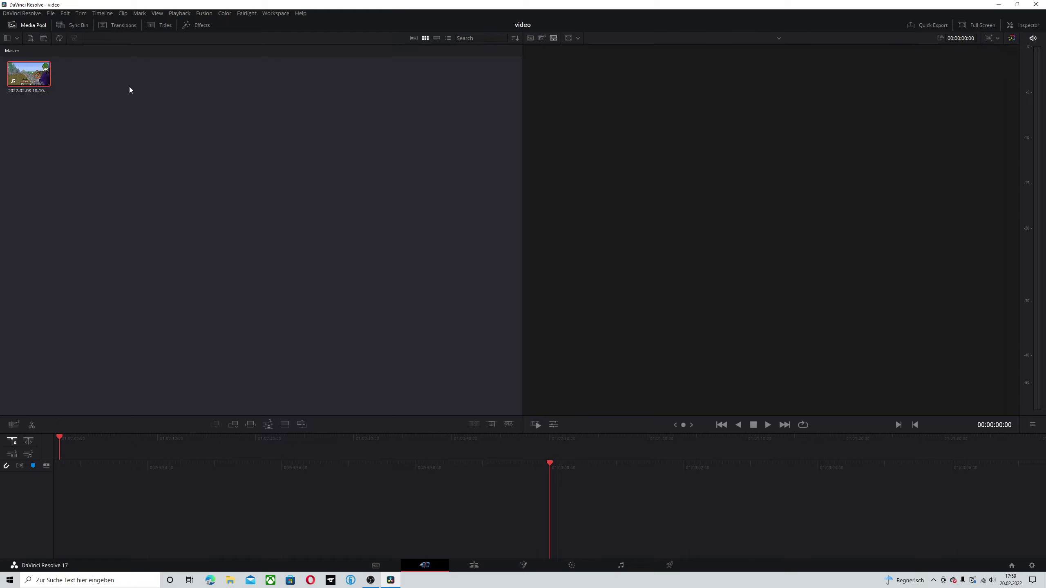
- Place the imported recording on the timeline and play back its first few seconds
{"action": "left_click_drag", "start_coordinate": [36, 70], "coordinate": [616, 508]}
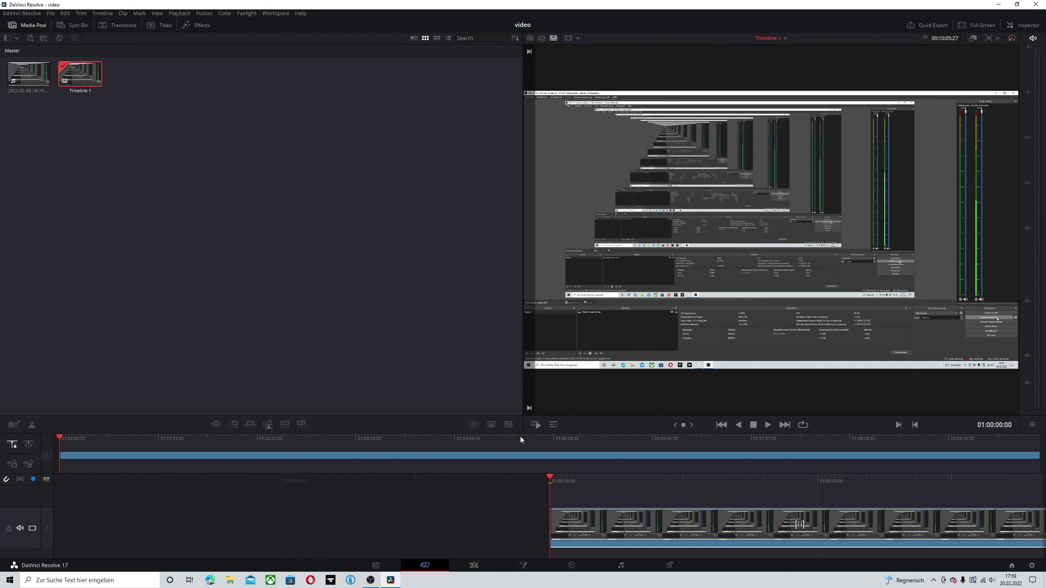
{"action": "left_click", "coordinate": [767, 427]}
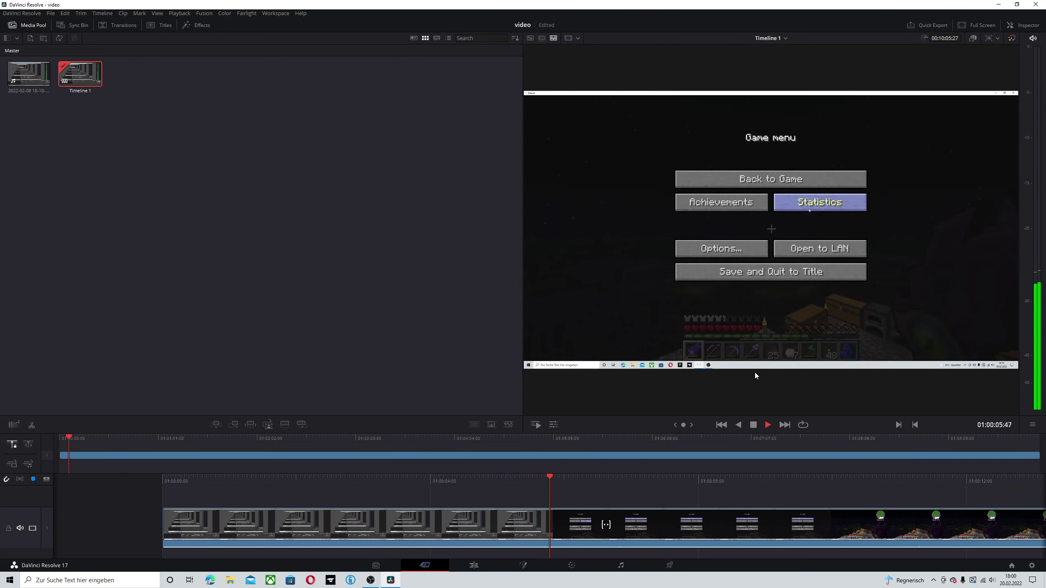
{"action": "left_click", "coordinate": [755, 428]}
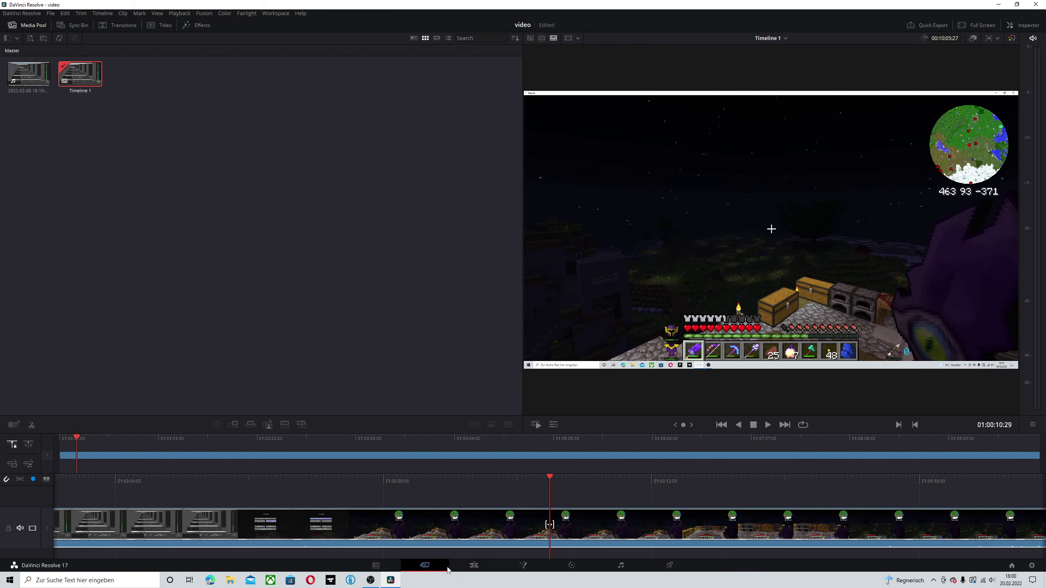
- Position the playhead at 01:00:19:39 on the Edit page and split the clip there on the Cut page
{"action": "left_click", "coordinate": [474, 565]}
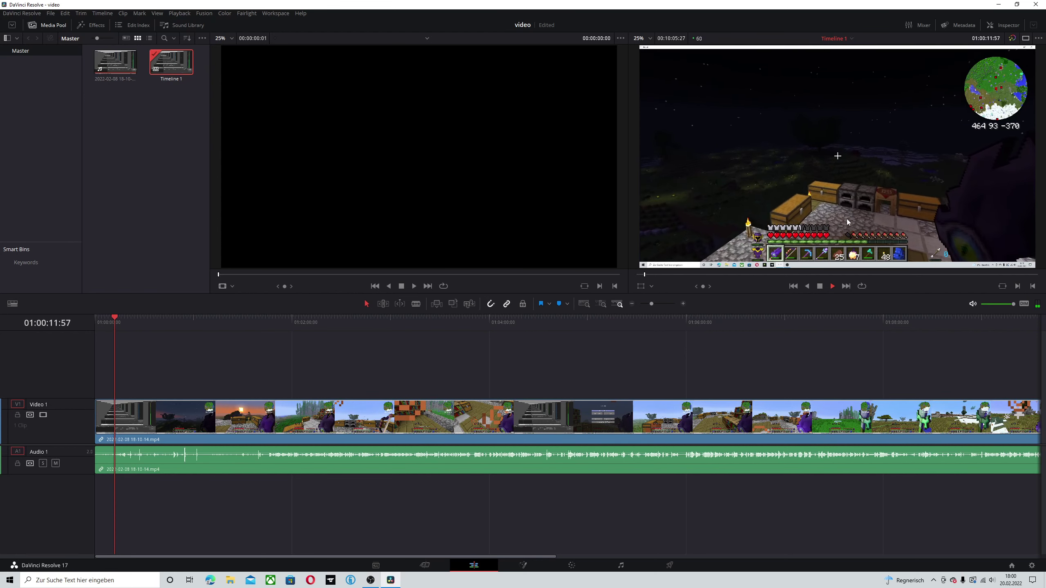
{"action": "left_click", "coordinate": [820, 286]}
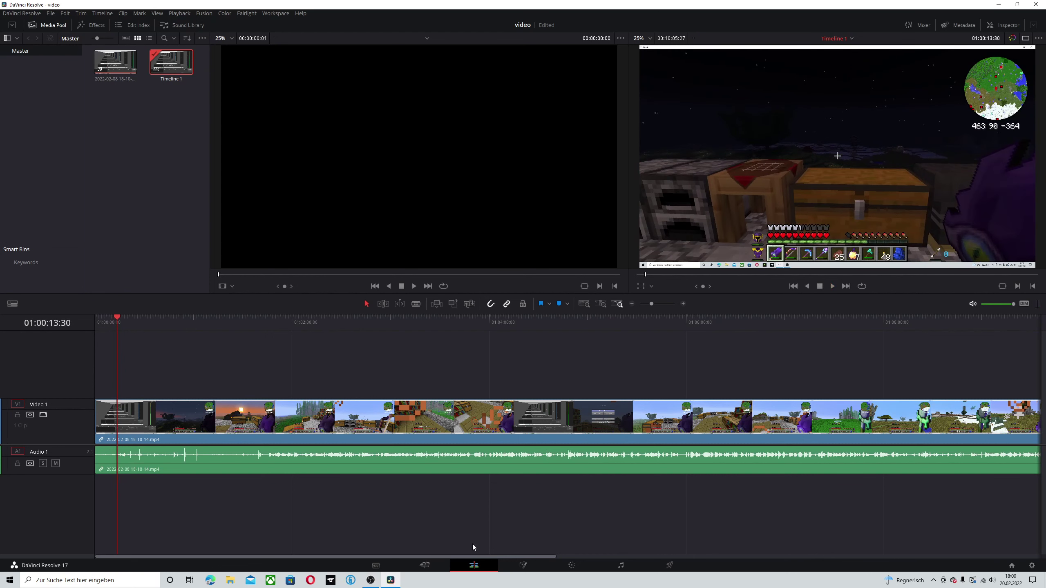
{"action": "left_click", "coordinate": [127, 319]}
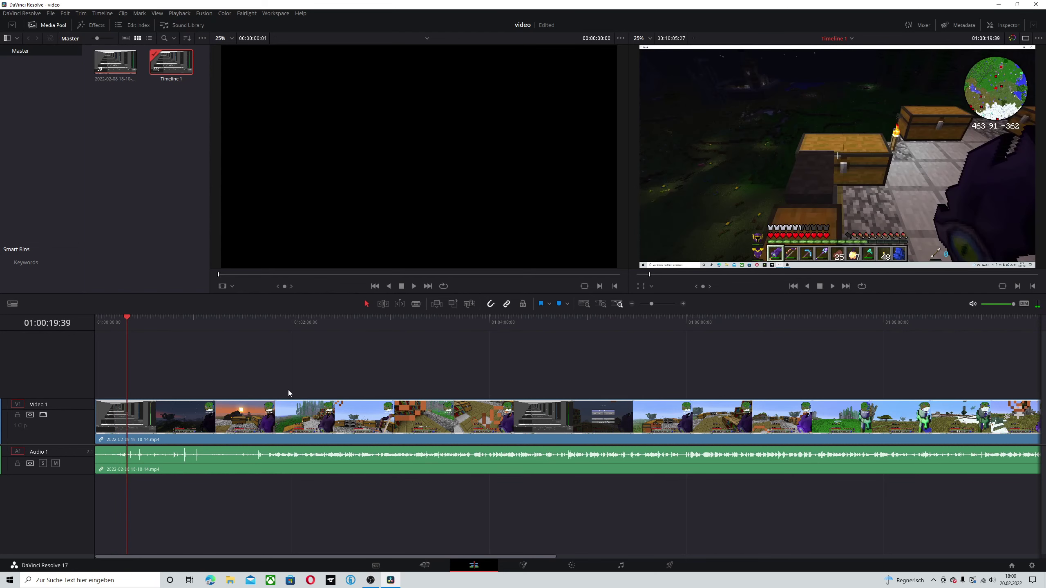
{"action": "left_click", "coordinate": [425, 565]}
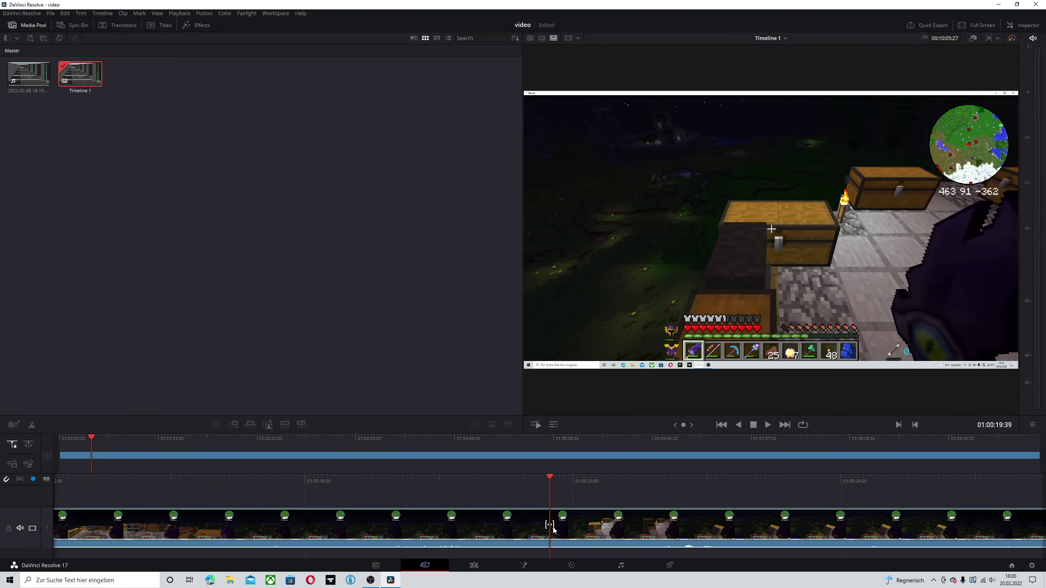
{"action": "mouse_move", "coordinate": [550, 476]}
- Move the playhead to 01:00:29:06 on the Edit page and make a second split there on the Cut page
{"action": "left_click", "coordinate": [473, 566]}
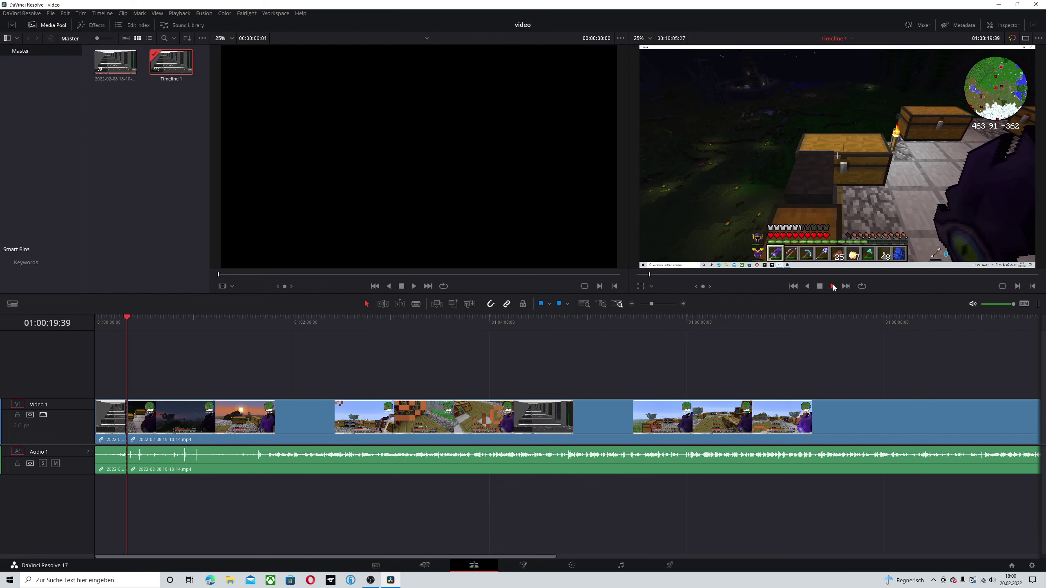
{"action": "left_click_drag", "start_coordinate": [130, 320], "coordinate": [142, 317]}
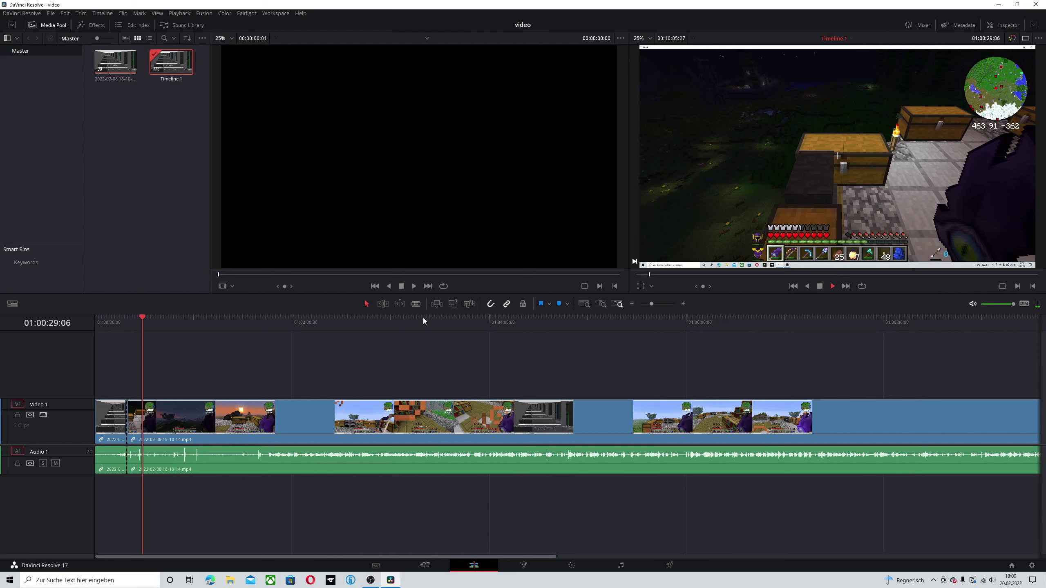
{"action": "left_click", "coordinate": [820, 286]}
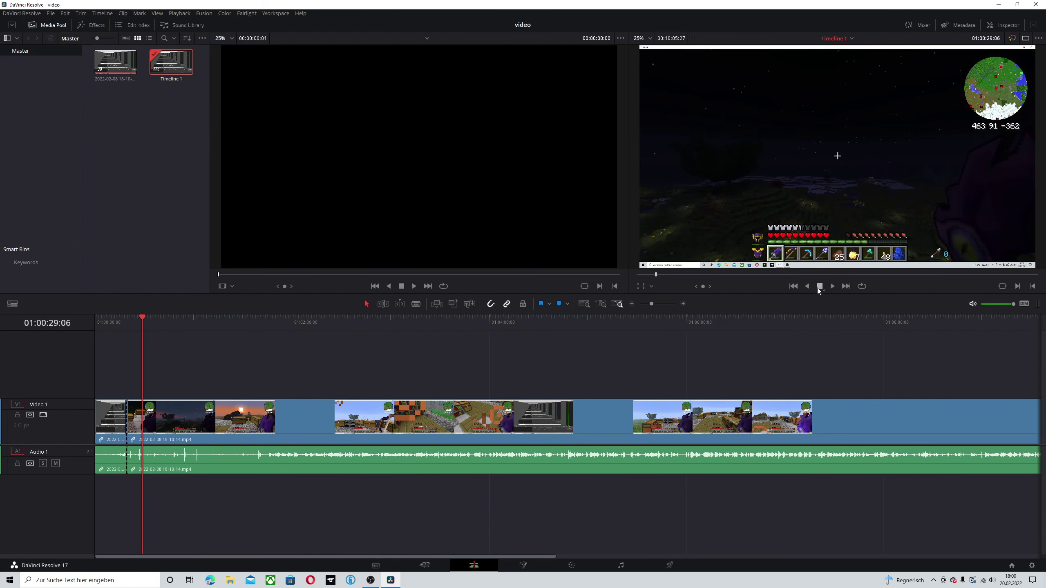
{"action": "left_click", "coordinate": [426, 566]}
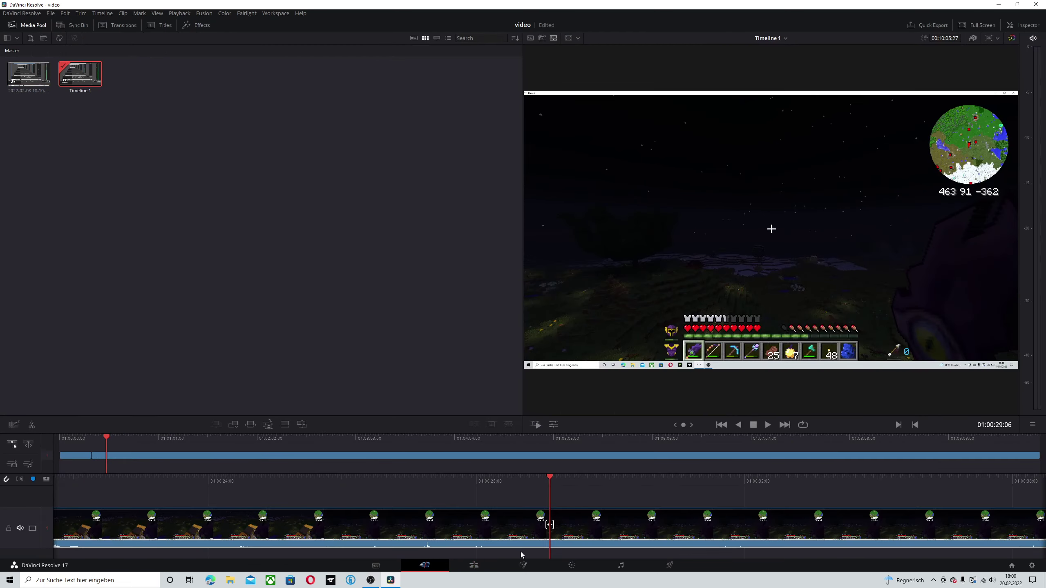
{"action": "mouse_move", "coordinate": [550, 472]}
- Cut the segment between the two splits out of the timeline and check the joined clips on the Edit page
{"action": "right_click", "coordinate": [352, 521]}
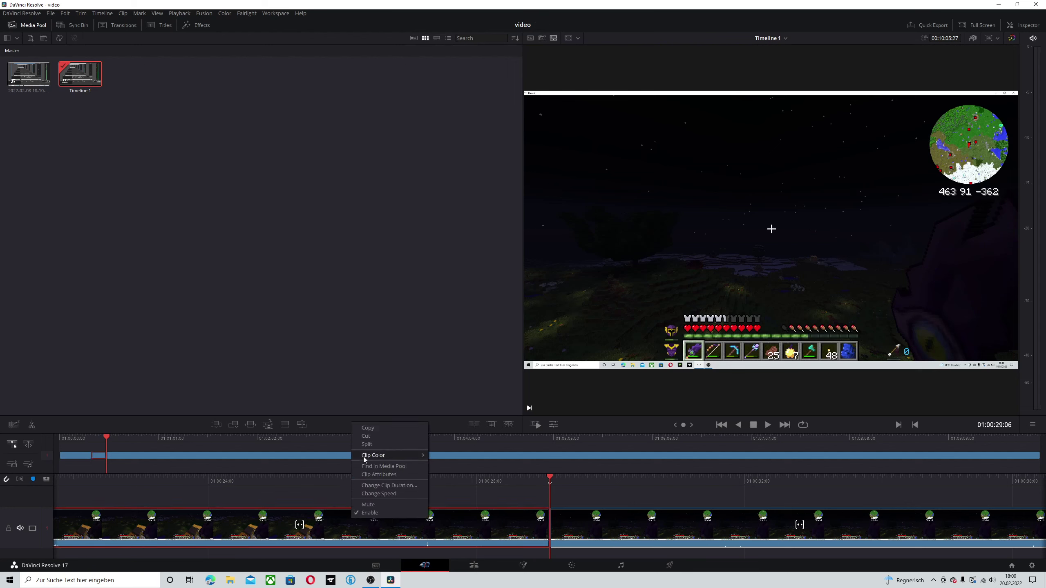
{"action": "left_click", "coordinate": [379, 437]}
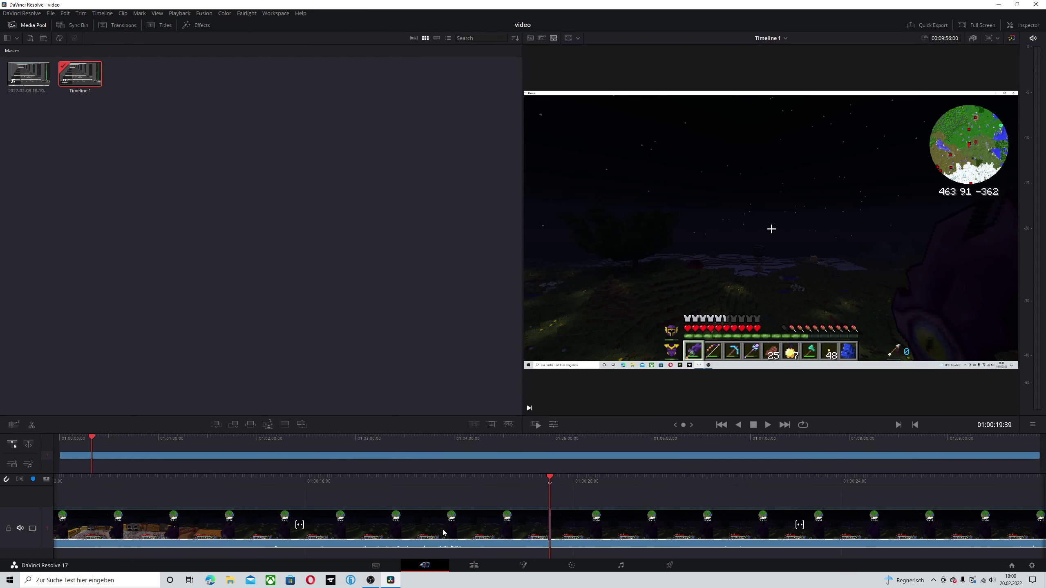
{"action": "left_click", "coordinate": [580, 529]}
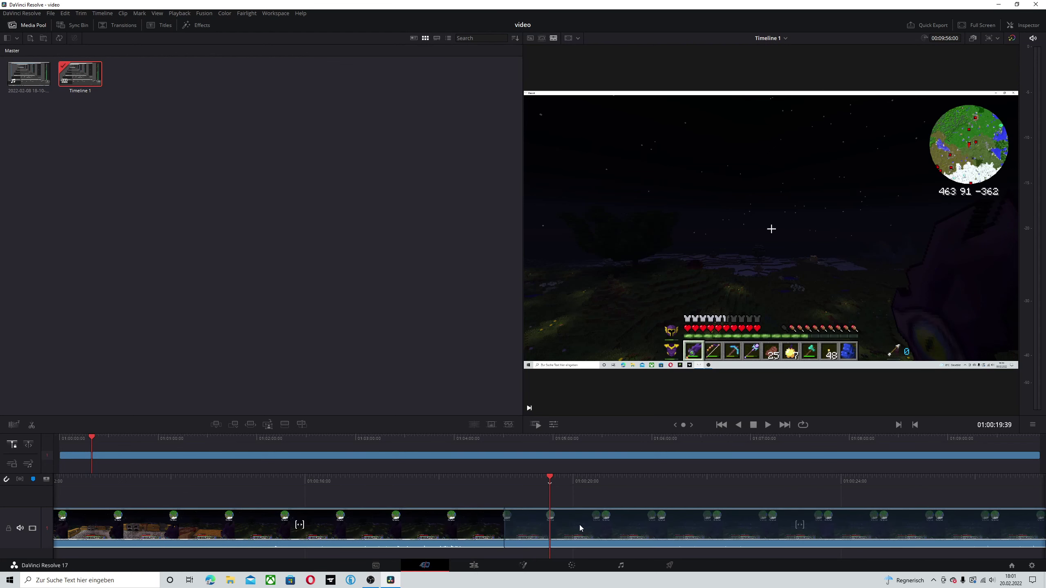
{"action": "left_click_drag", "start_coordinate": [581, 529], "coordinate": [626, 533]}
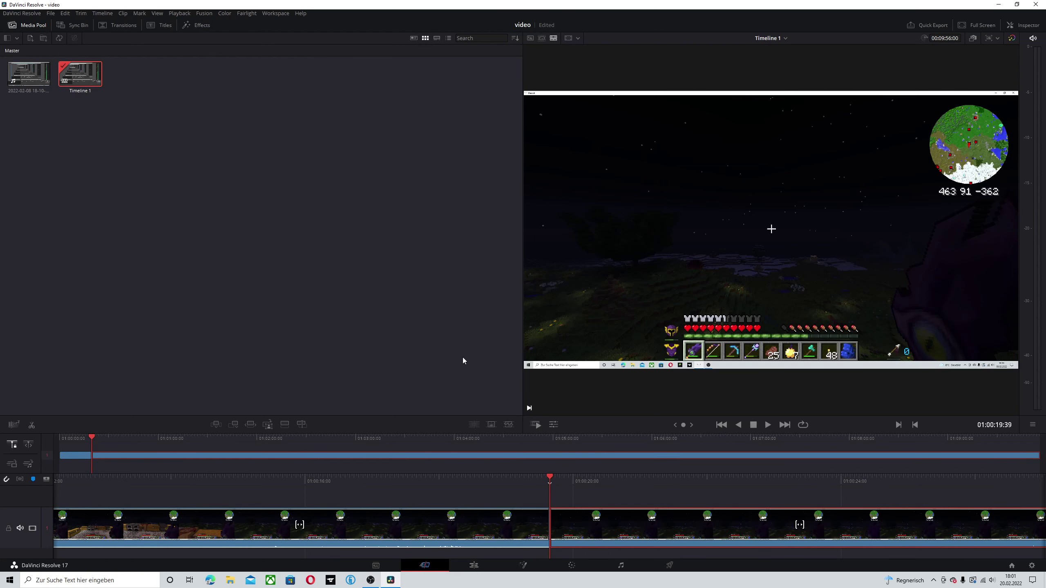
{"action": "left_click", "coordinate": [474, 565]}
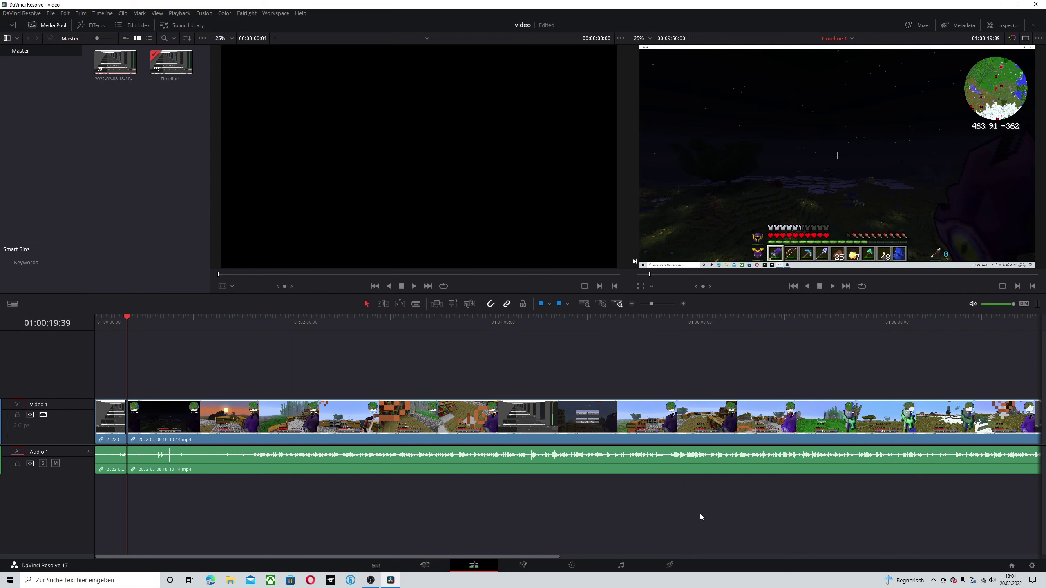
- Open the project settings and set the timeline resolution to 1920 x 1080 HD
{"action": "left_click", "coordinate": [1033, 567]}
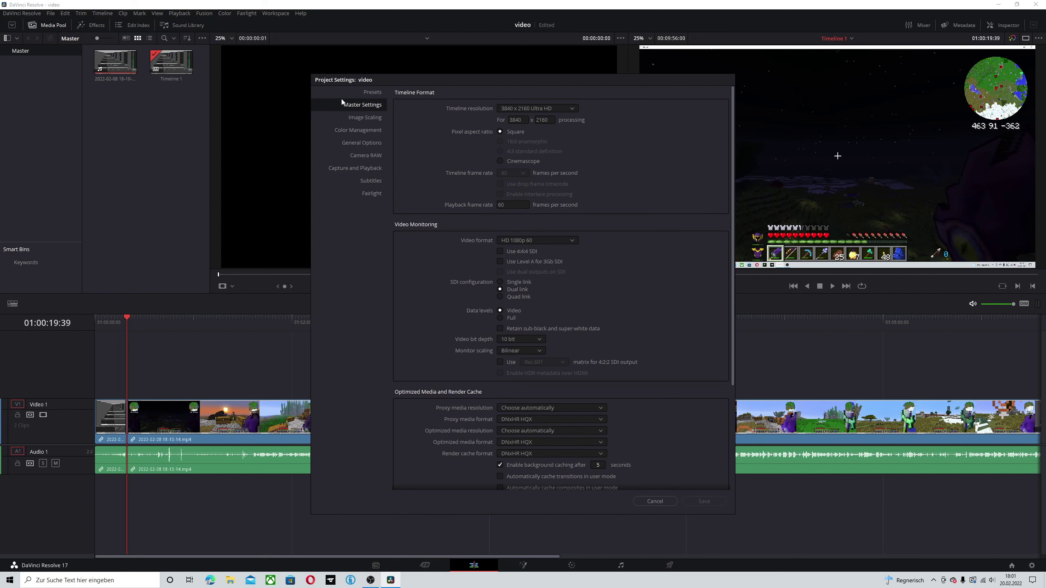
{"action": "left_click", "coordinate": [563, 107]}
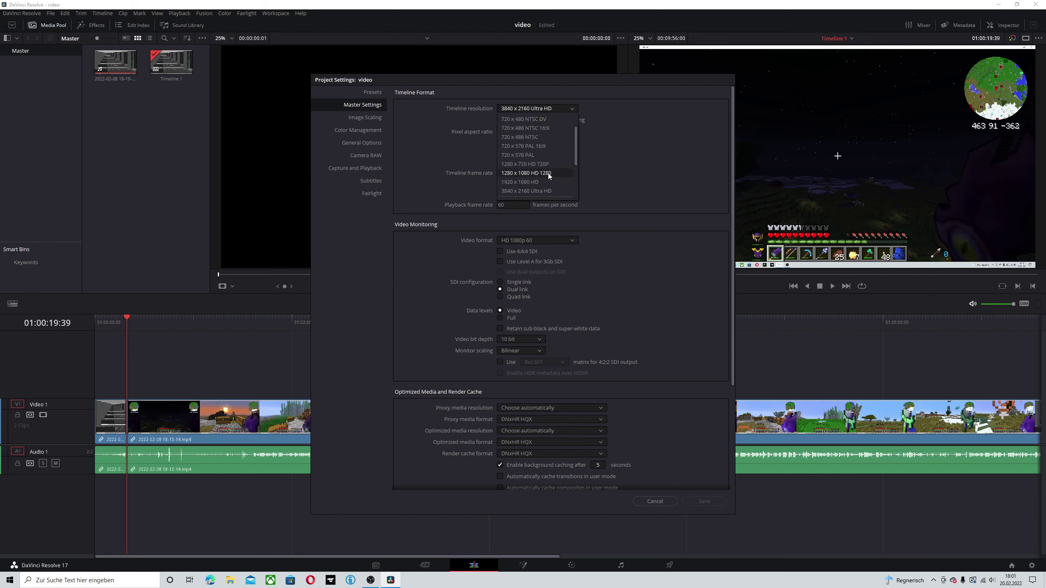
{"action": "scroll", "coordinate": [548, 175], "scroll_direction": "down", "scroll_amount": 1}
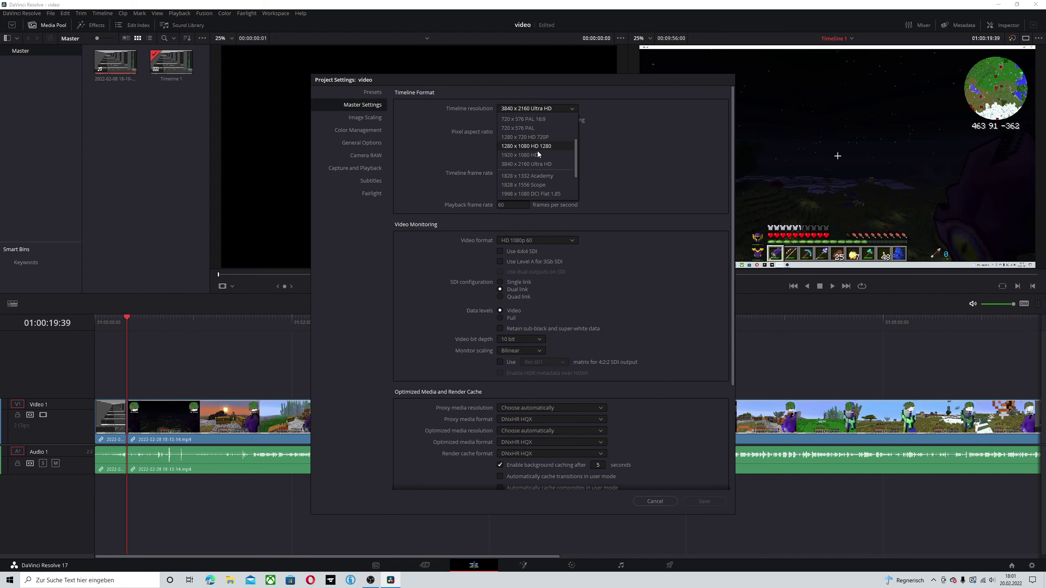
{"action": "left_click", "coordinate": [540, 157]}
{"action": "left_click", "coordinate": [557, 107]}
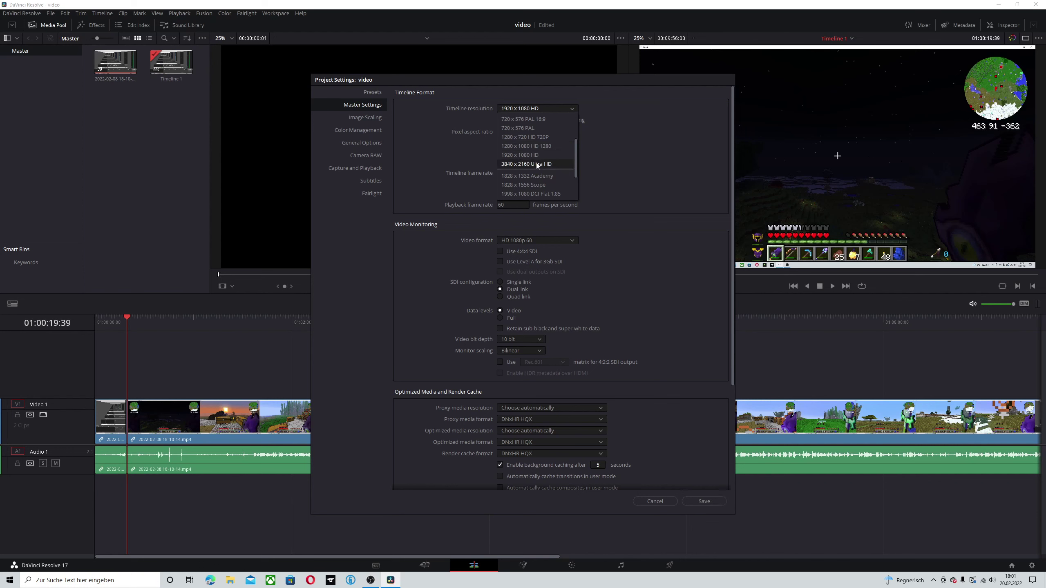
{"action": "left_click", "coordinate": [534, 151]}
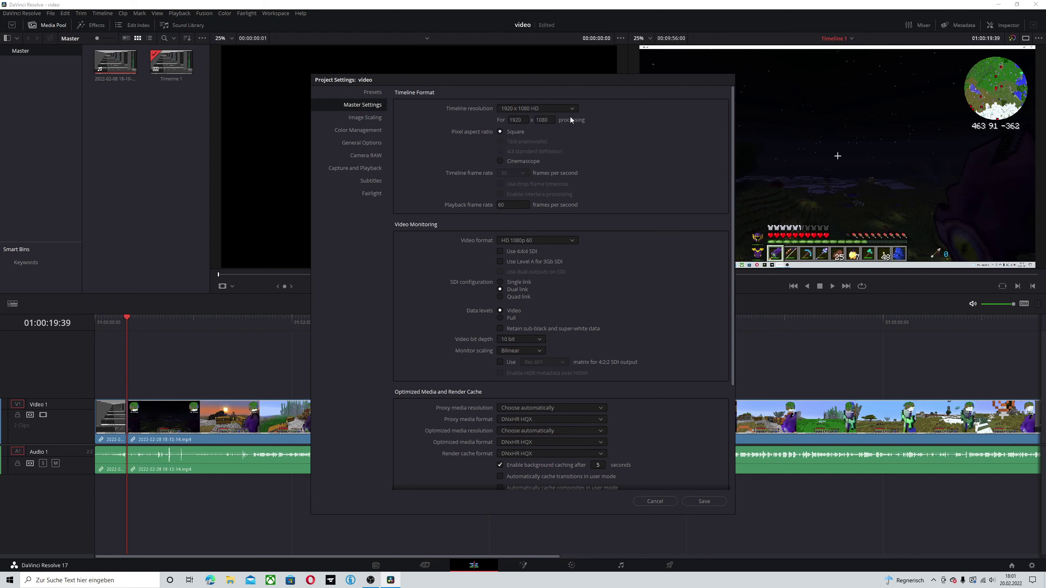
- Change the timeline resolution to Custom and set it to 2560 x 1440
{"action": "left_click", "coordinate": [541, 108]}
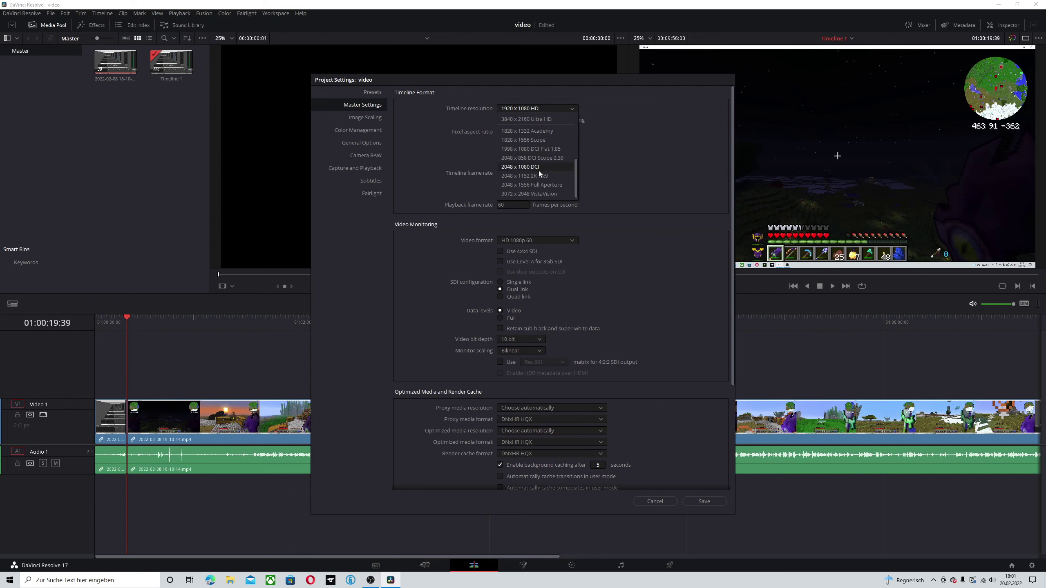
{"action": "scroll", "coordinate": [539, 170], "scroll_direction": "up", "scroll_amount": 10}
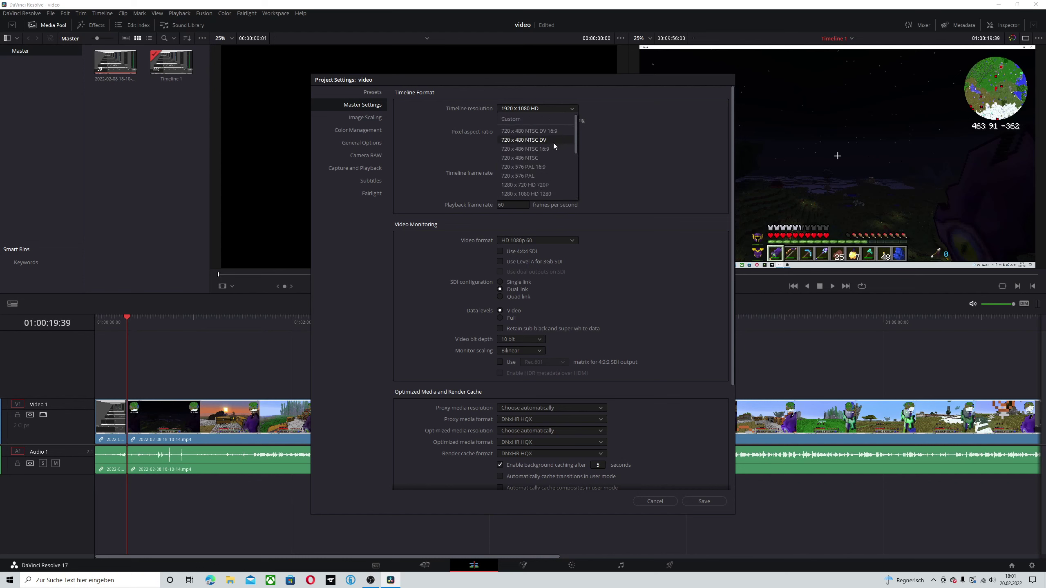
{"action": "left_click", "coordinate": [542, 119]}
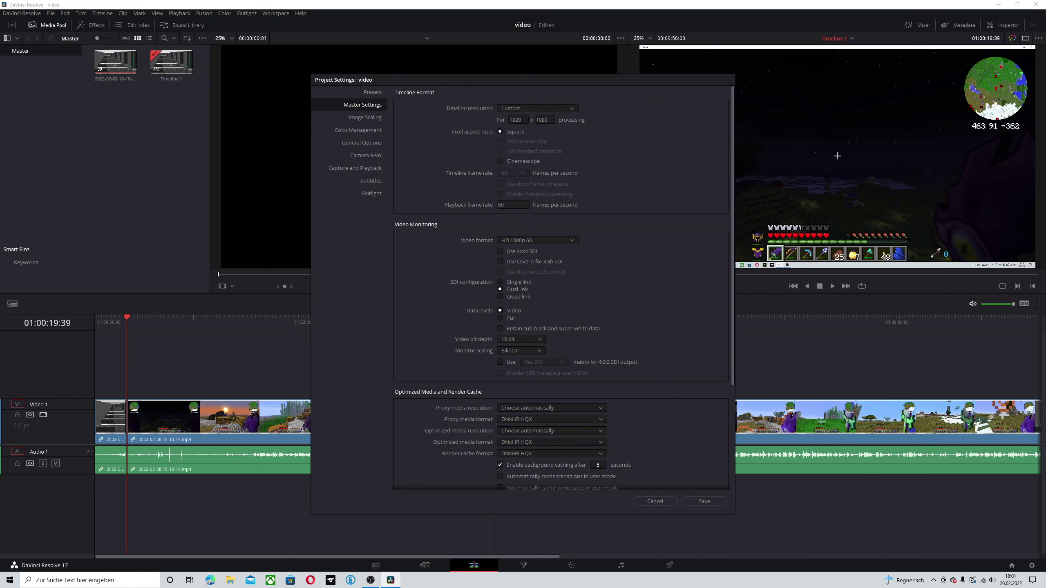
{"action": "left_click", "coordinate": [522, 120]}
{"action": "key", "text": "BackSpace"}
{"action": "key", "text": "BackSpace"}
{"action": "key", "text": "BackSpace"}
{"action": "key", "text": "BackSpace"}
{"action": "type", "text": "256"}
{"action": "left_click", "coordinate": [550, 120]}
{"action": "key", "text": "BackSpace"}
{"action": "key", "text": "BackSpace"}
{"action": "key", "text": "BackSpace"}
- Set the video monitoring format in the master project settings to 2K 1080p 60
{"action": "left_click", "coordinate": [549, 240]}
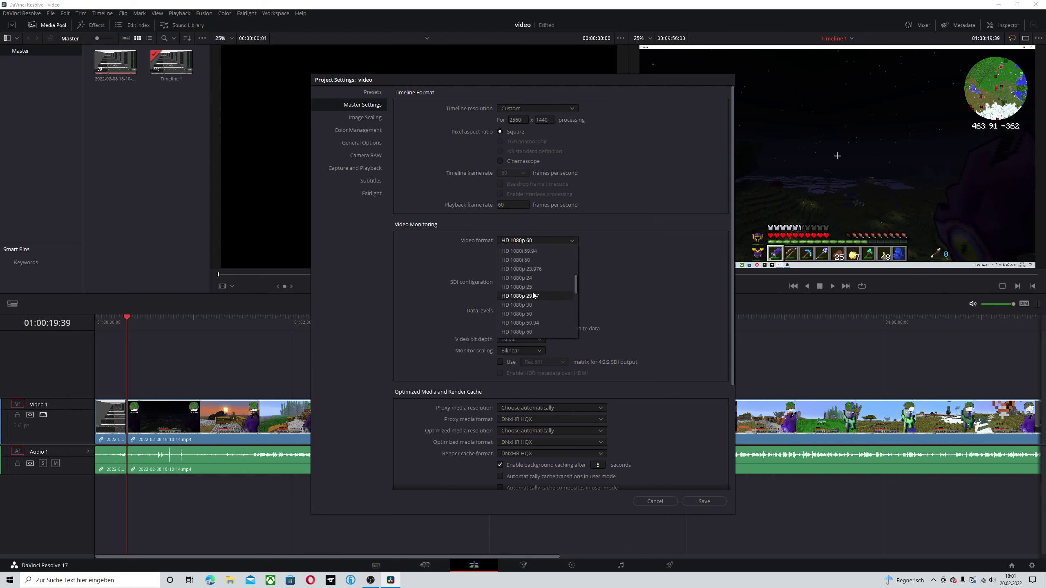
{"action": "scroll", "coordinate": [534, 300], "scroll_direction": "down", "scroll_amount": 5}
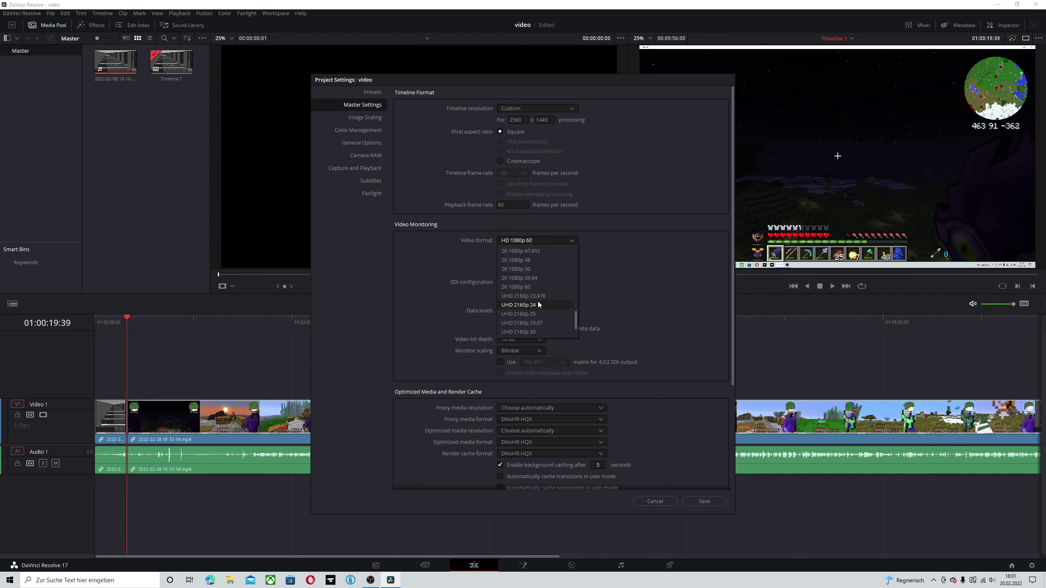
{"action": "scroll", "coordinate": [553, 315], "scroll_direction": "down", "scroll_amount": 1}
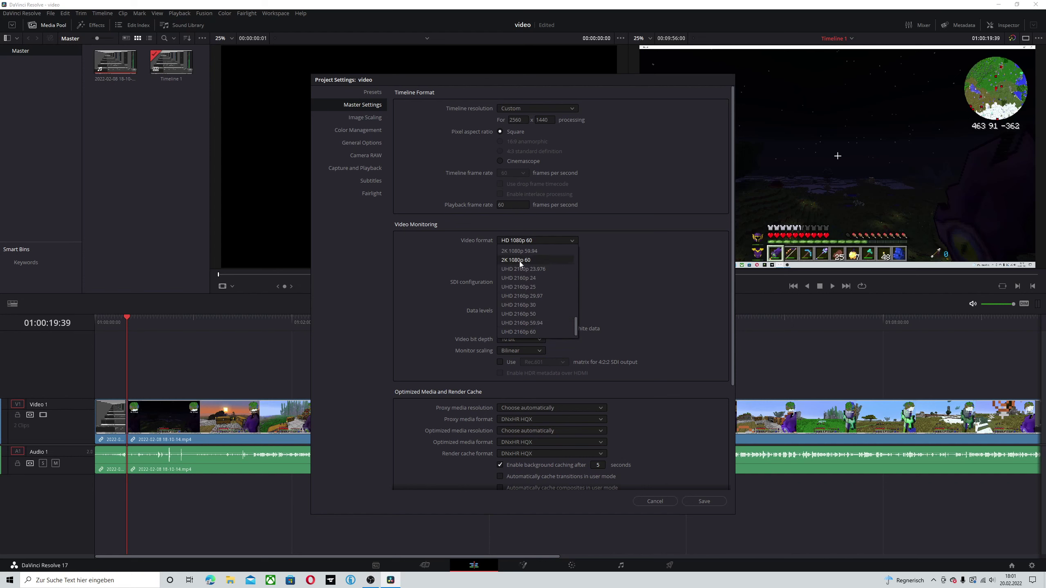
{"action": "left_click", "coordinate": [531, 260]}
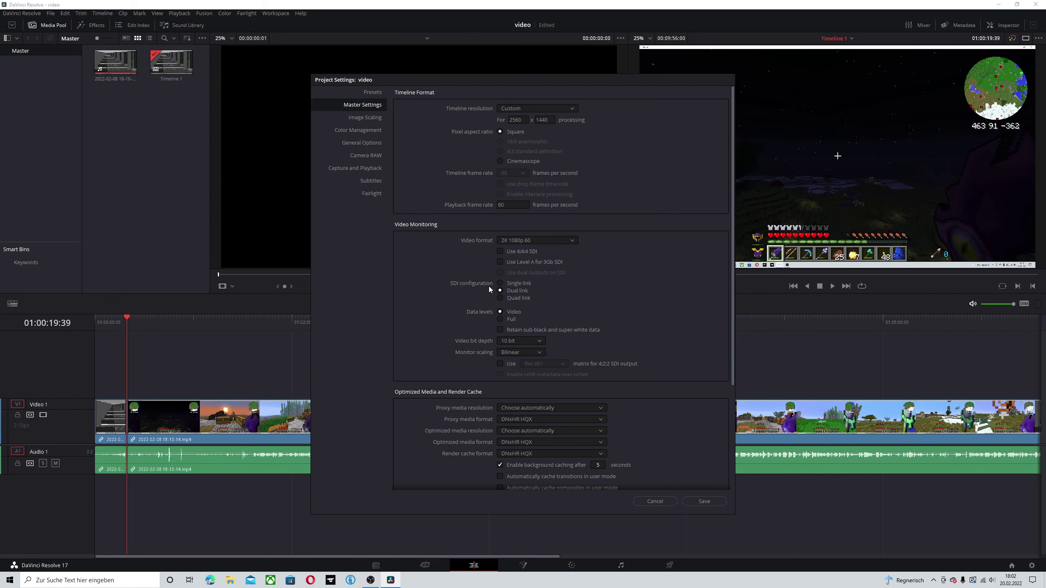
- Set the deck's video capture and playback format to 2K 1080p 60 and save the project settings
{"action": "left_click", "coordinate": [358, 117]}
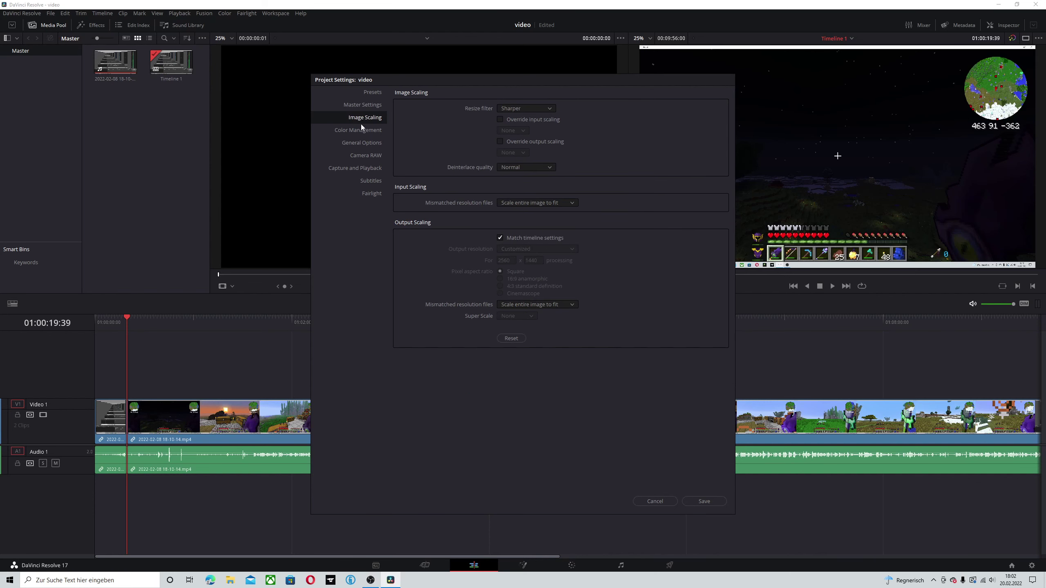
{"action": "left_click", "coordinate": [361, 132]}
{"action": "left_click", "coordinate": [361, 144]}
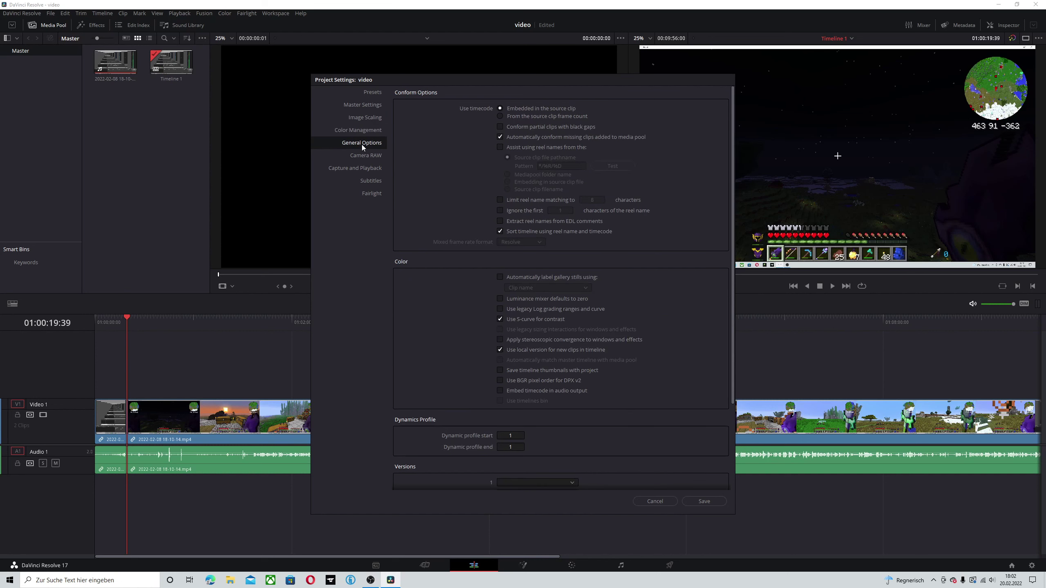
{"action": "left_click", "coordinate": [366, 158]}
{"action": "left_click", "coordinate": [366, 169]}
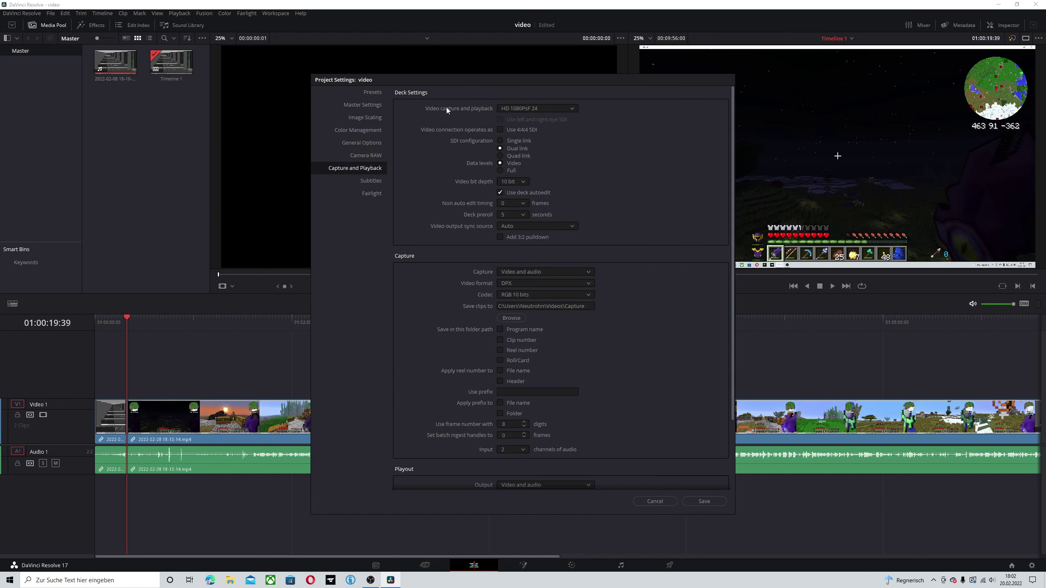
{"action": "left_click", "coordinate": [566, 111]}
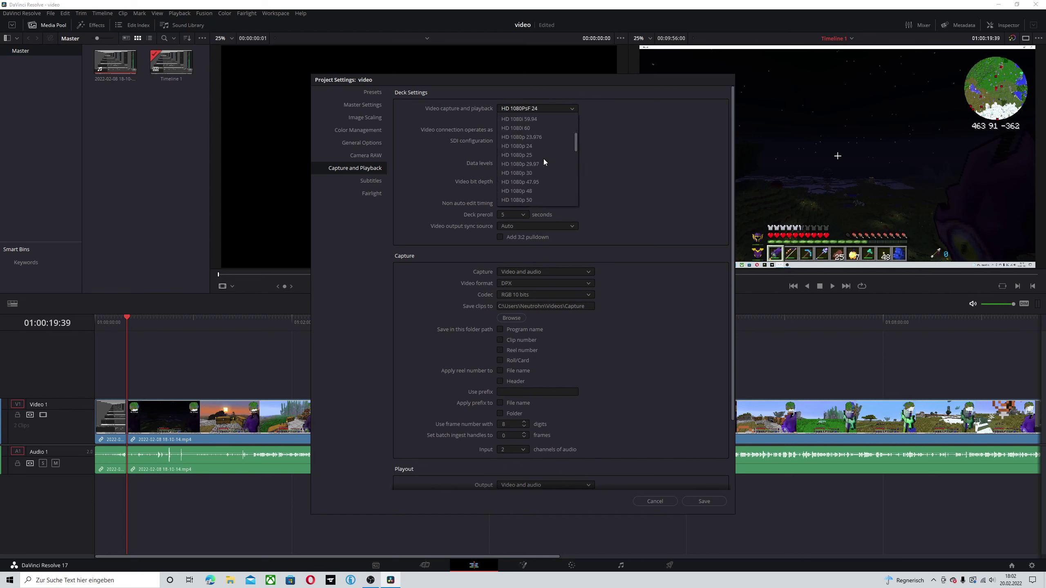
{"action": "scroll", "coordinate": [544, 159], "scroll_direction": "down", "scroll_amount": 2}
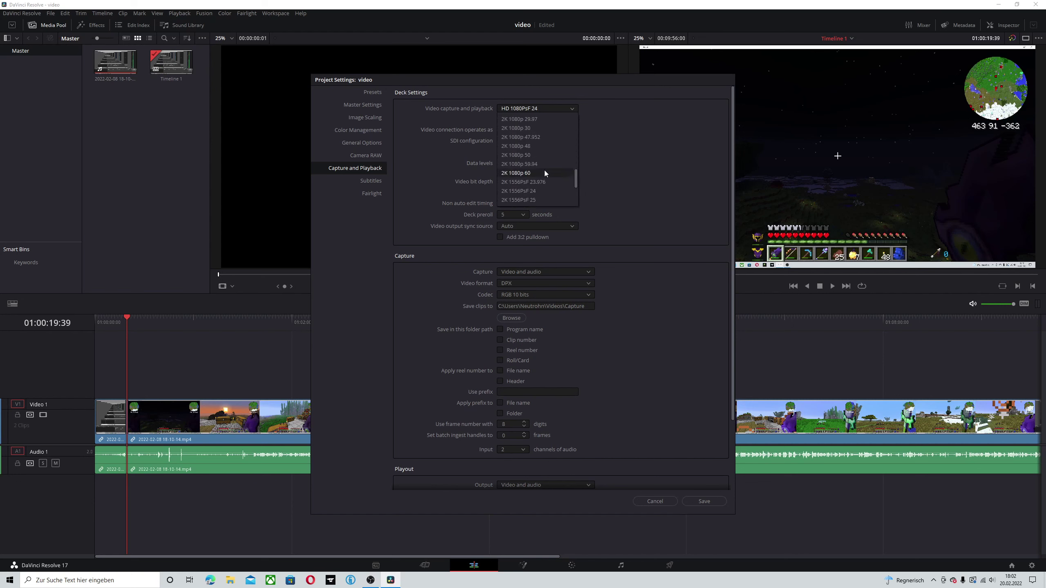
{"action": "left_click", "coordinate": [535, 172]}
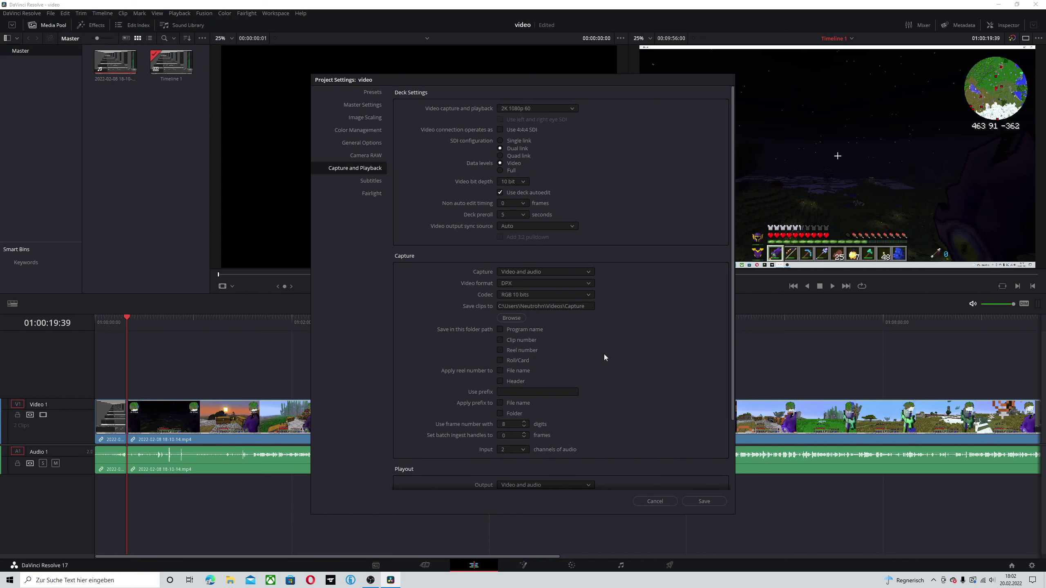
{"action": "left_click", "coordinate": [704, 501]}
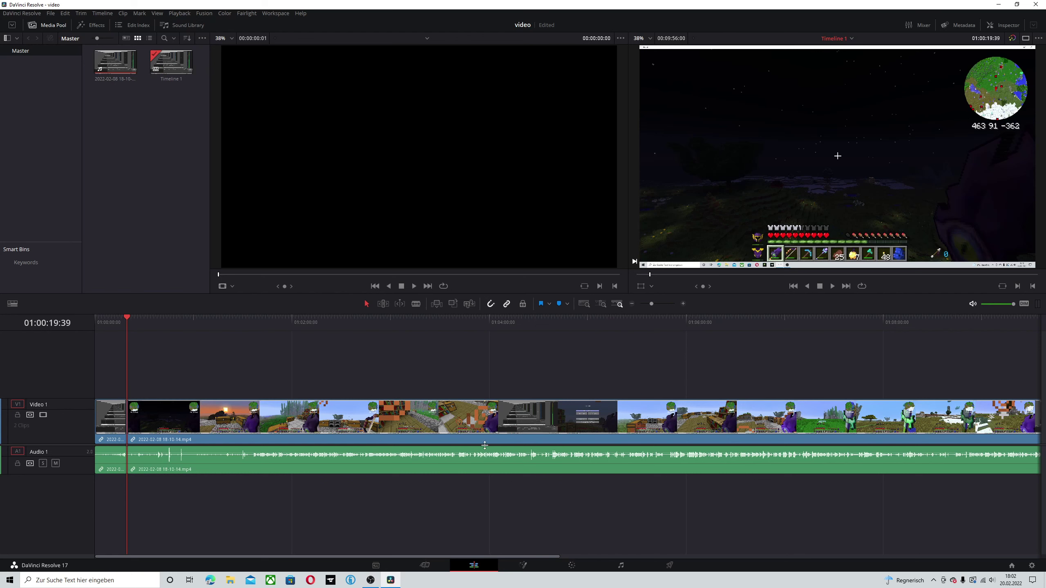
- Open the Deliver page and add the timeline to the render queue under the file name video in the Videos folder
{"action": "left_click", "coordinate": [674, 568]}
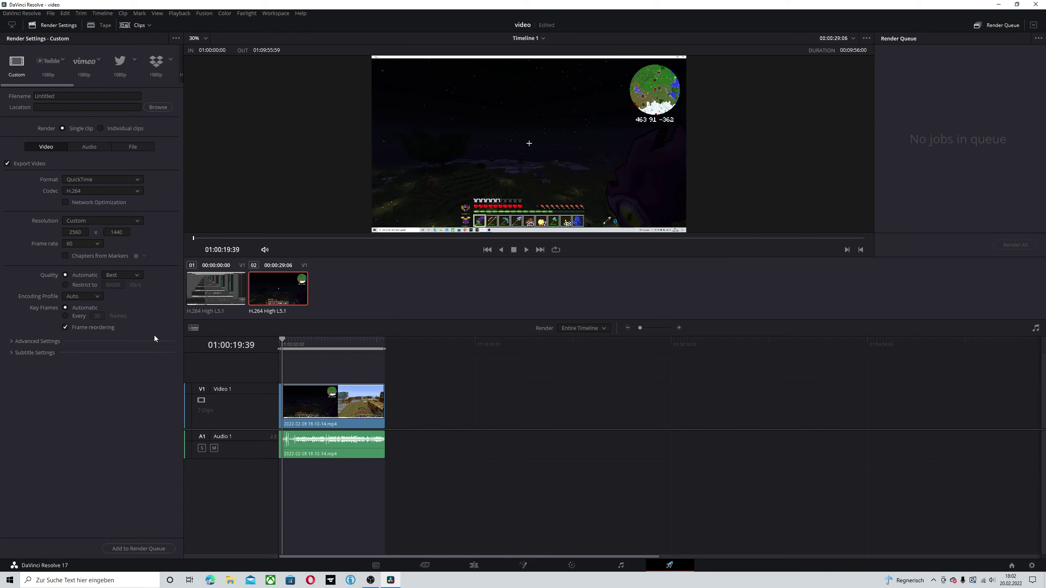
{"action": "left_click", "coordinate": [144, 549]}
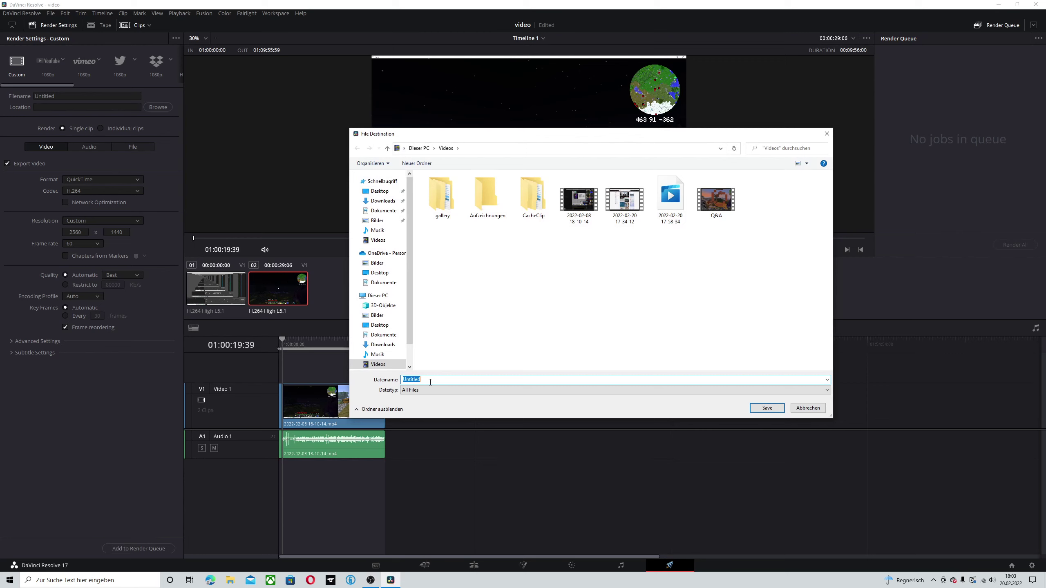
{"action": "key", "text": "BackSpace"}
{"action": "left_click", "coordinate": [757, 408]}
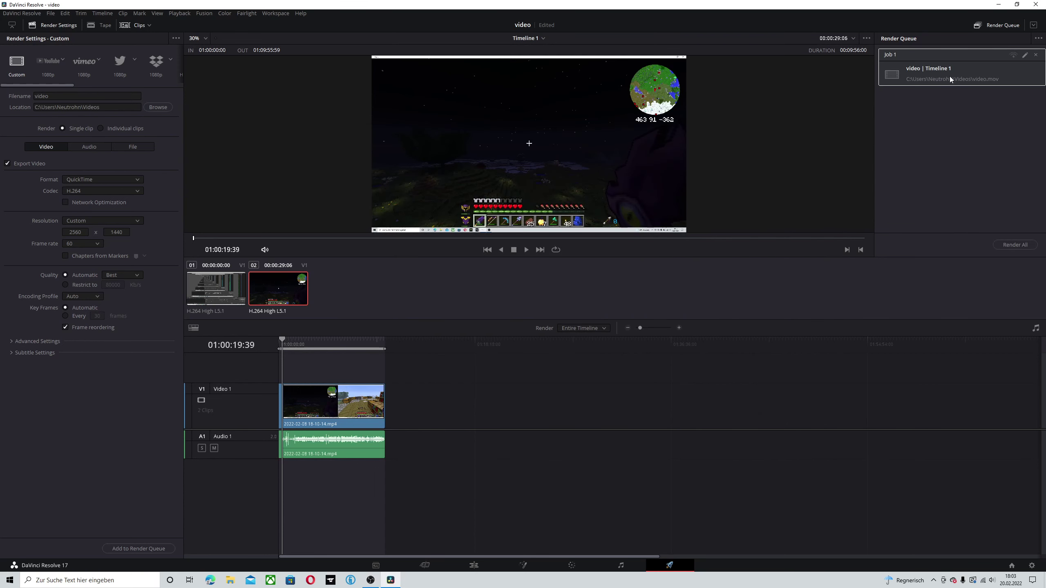
- Start rendering the queued Timeline 1 job
{"action": "left_click", "coordinate": [1014, 244]}
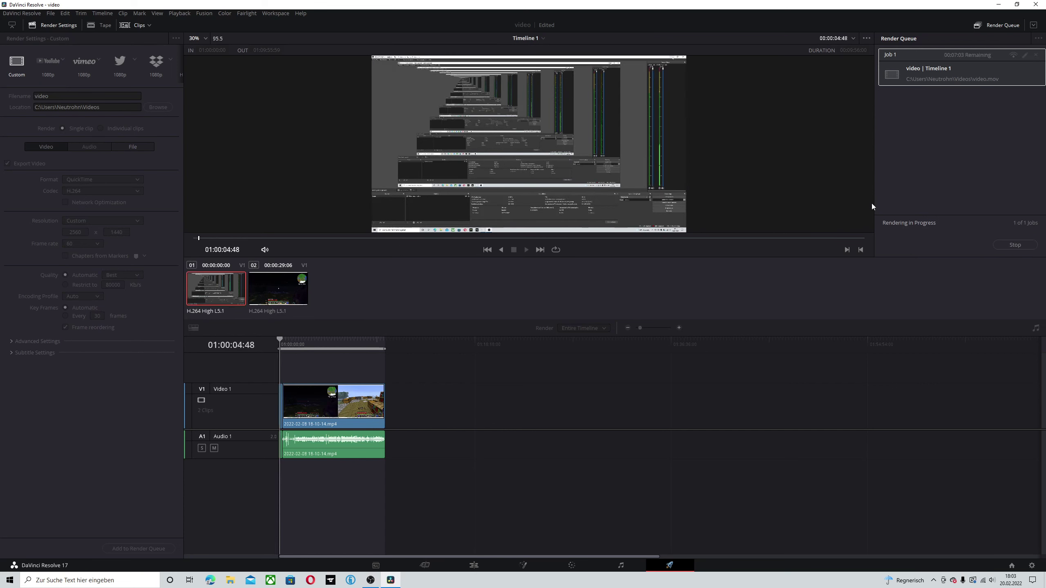
{"action": "left_click", "coordinate": [1014, 245]}
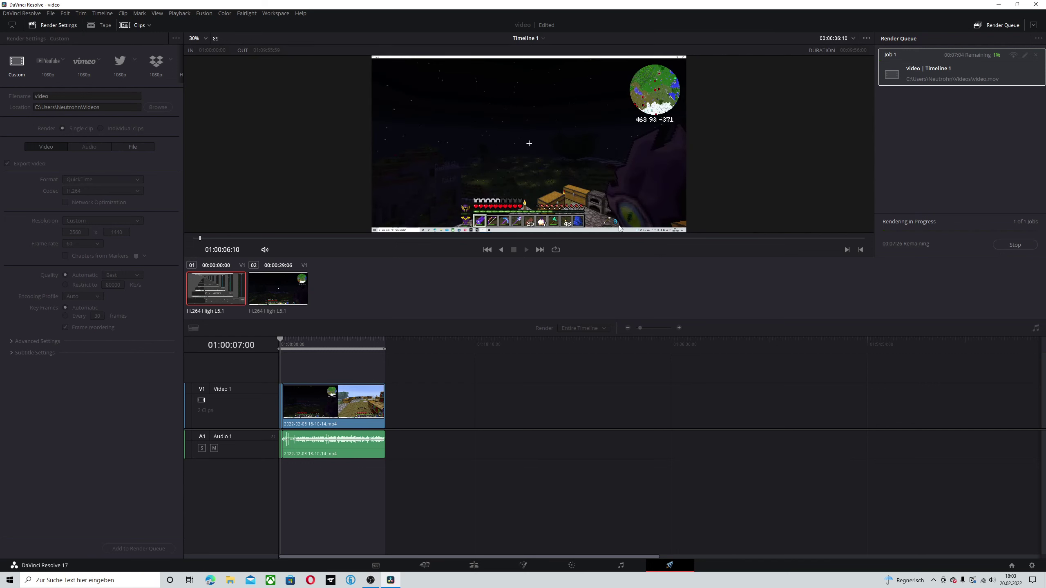